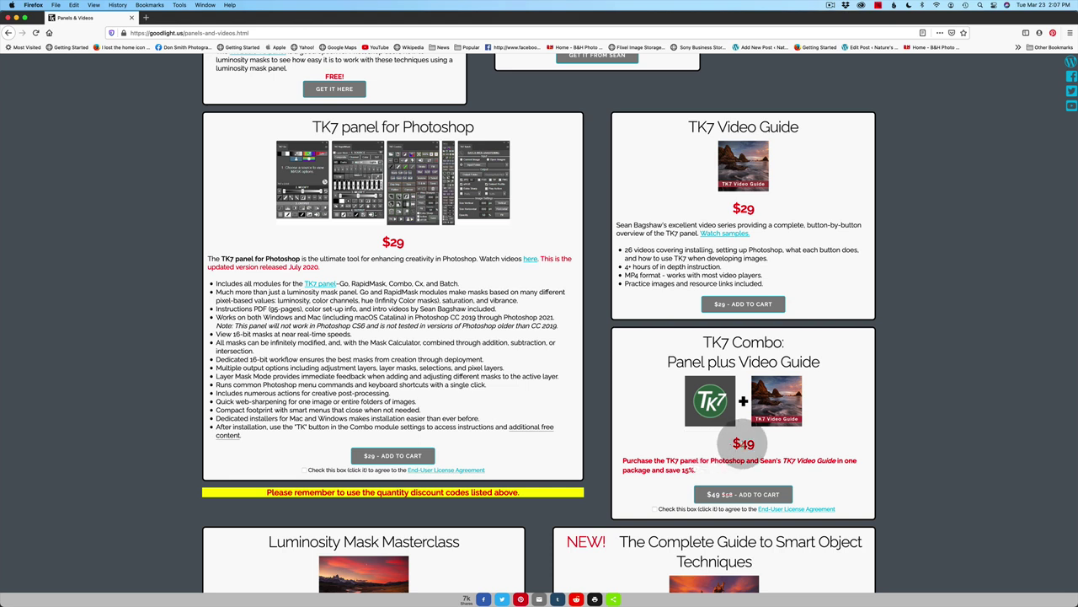
Step: Scroll past the course listings and switch to the waterfall photo open in Photoshop
scroll(632, 512, "down", 3)
scroll(628, 438, "down", 3)
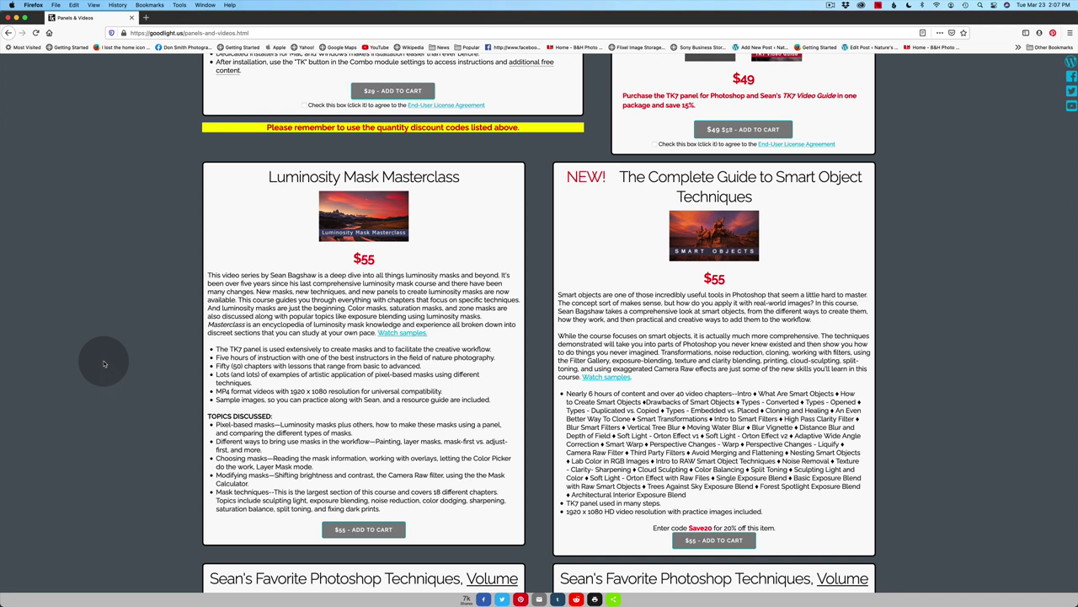
key("super+Tab")
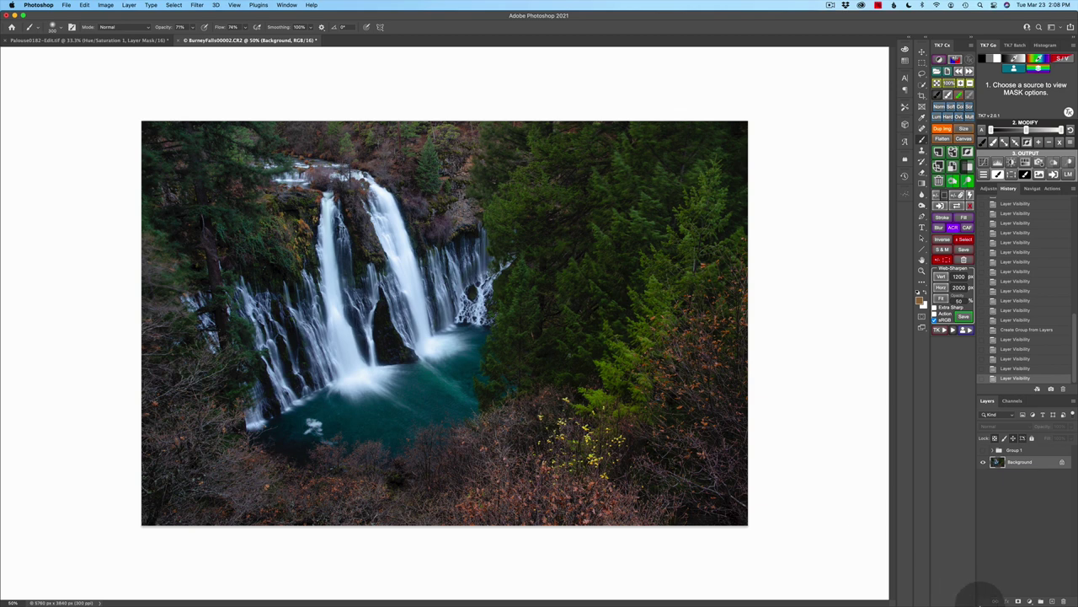
mouse_move(961, 598)
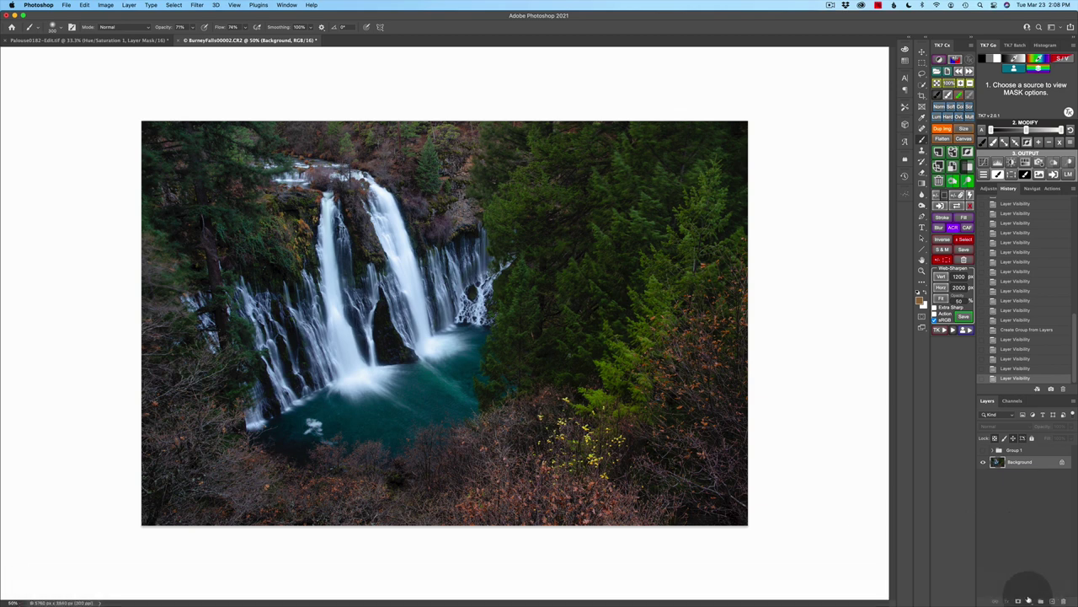
Step: Try a Hue/Saturation layer boosting red and yellow foliage saturation, then delete it
left_click(1029, 600)
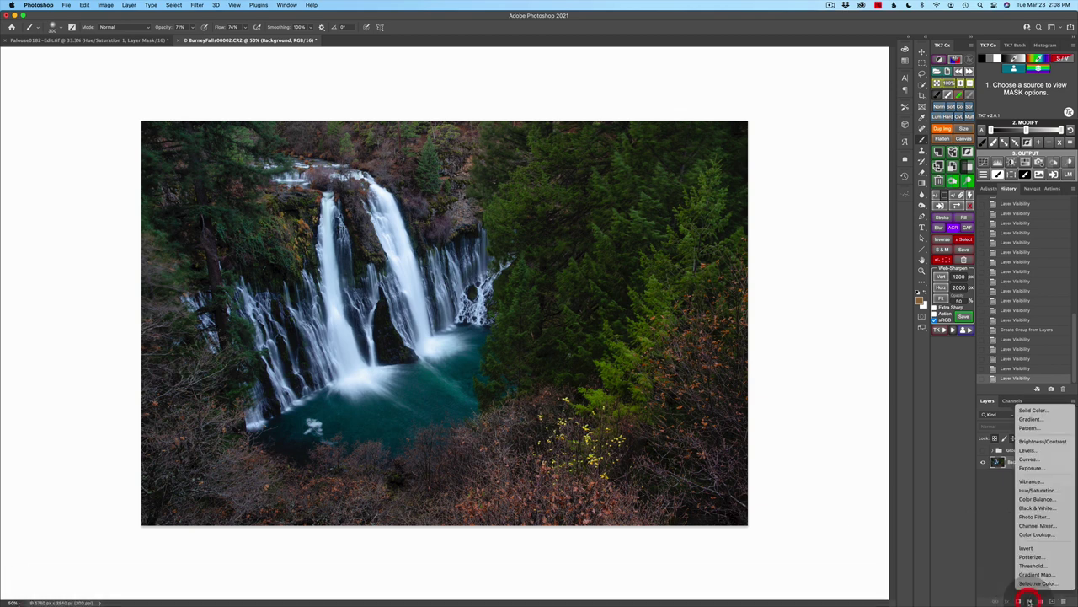
left_click(1041, 491)
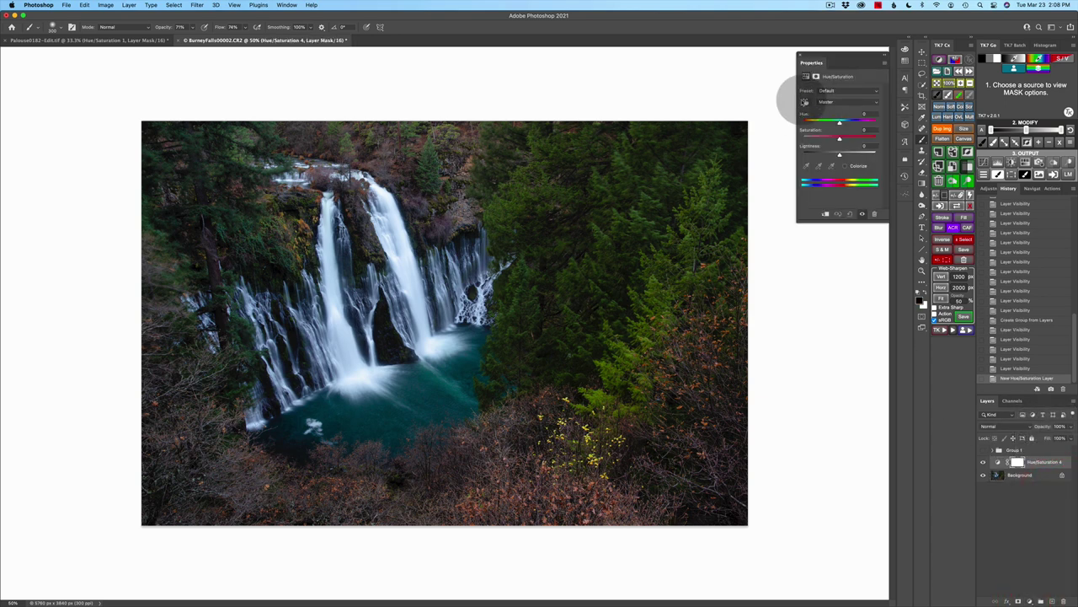
left_click(807, 102)
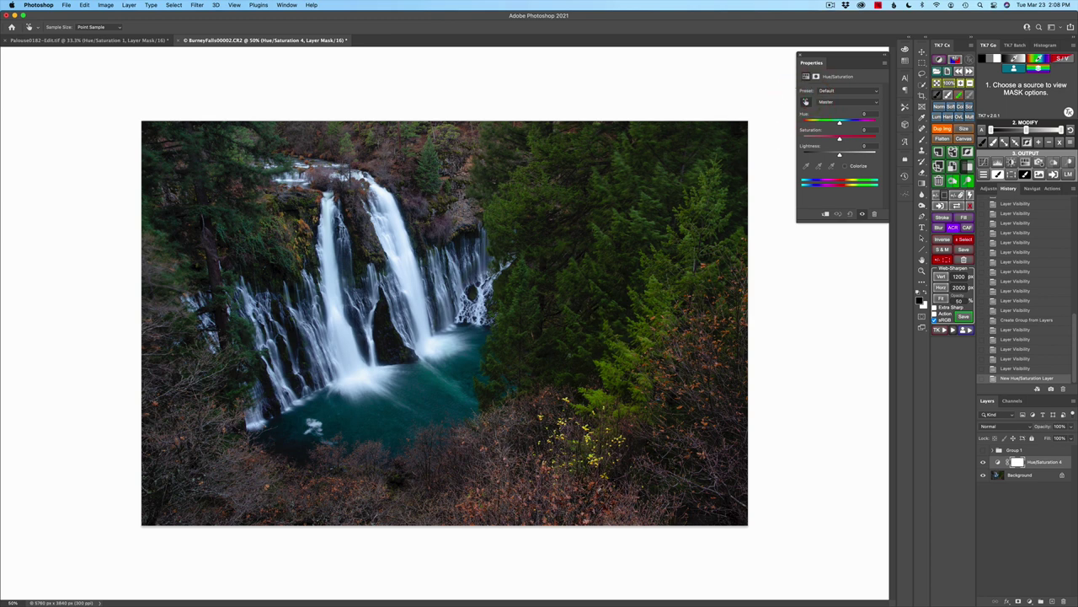
left_click_drag(556, 506, 587, 503)
mouse_move(582, 285)
left_mouse_down()
mouse_move(606, 285)
mouse_move(581, 289)
left_mouse_up()
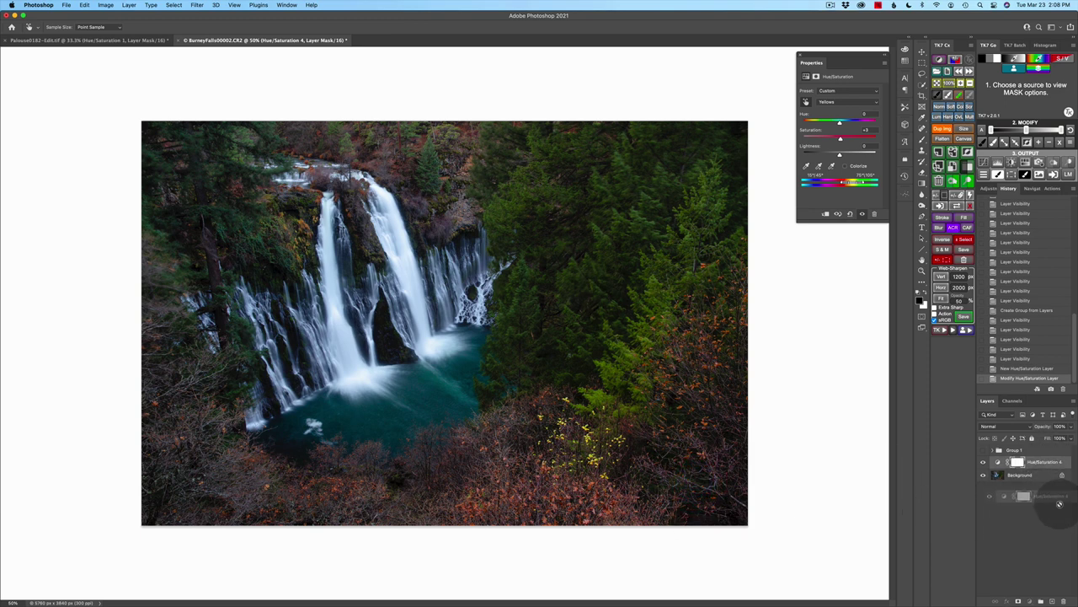
mouse_move(1063, 600)
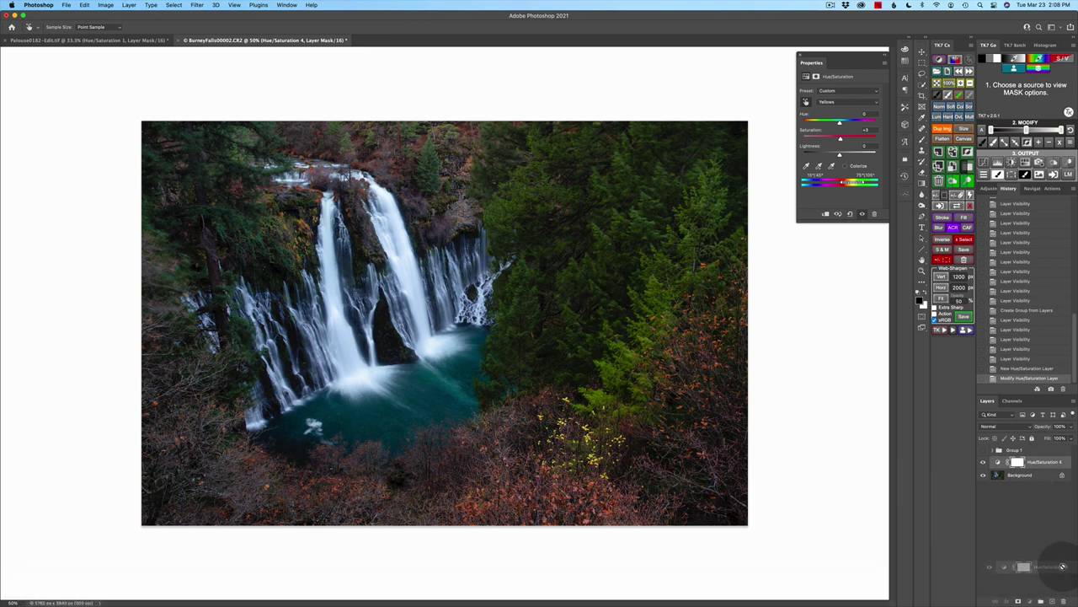
left_click(1063, 600)
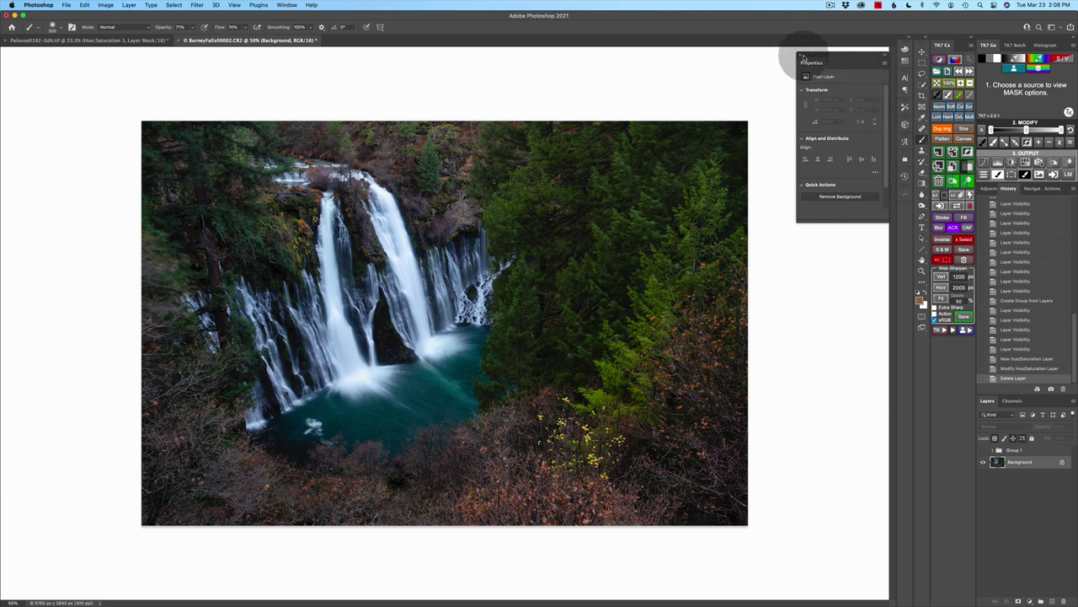
Step: Close Properties and toggle Group 1's visibility on and off to compare, leaving it hidden
left_click(799, 56)
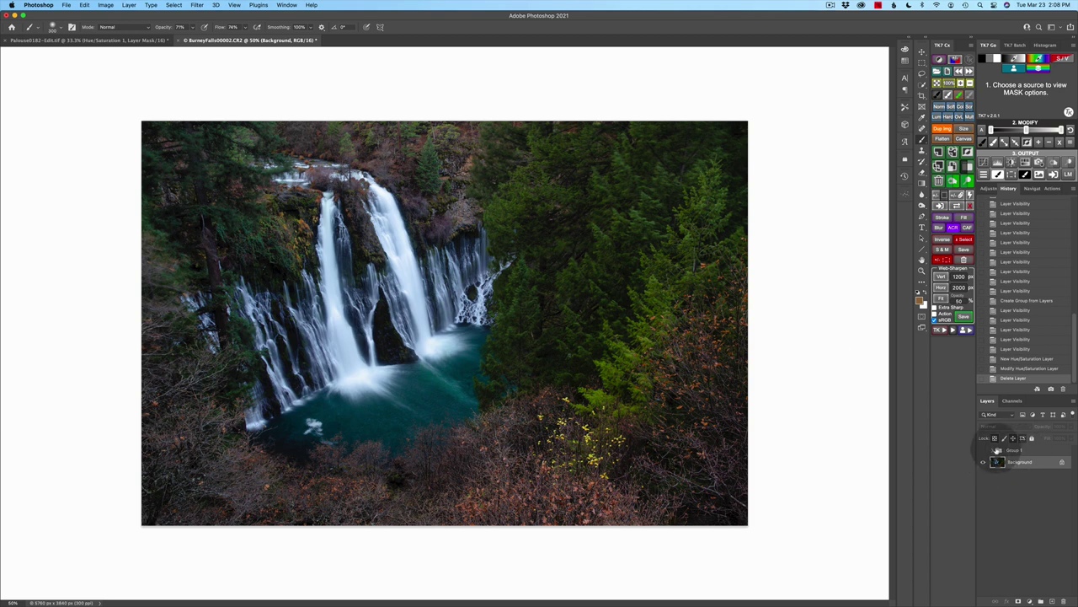
left_click(993, 450)
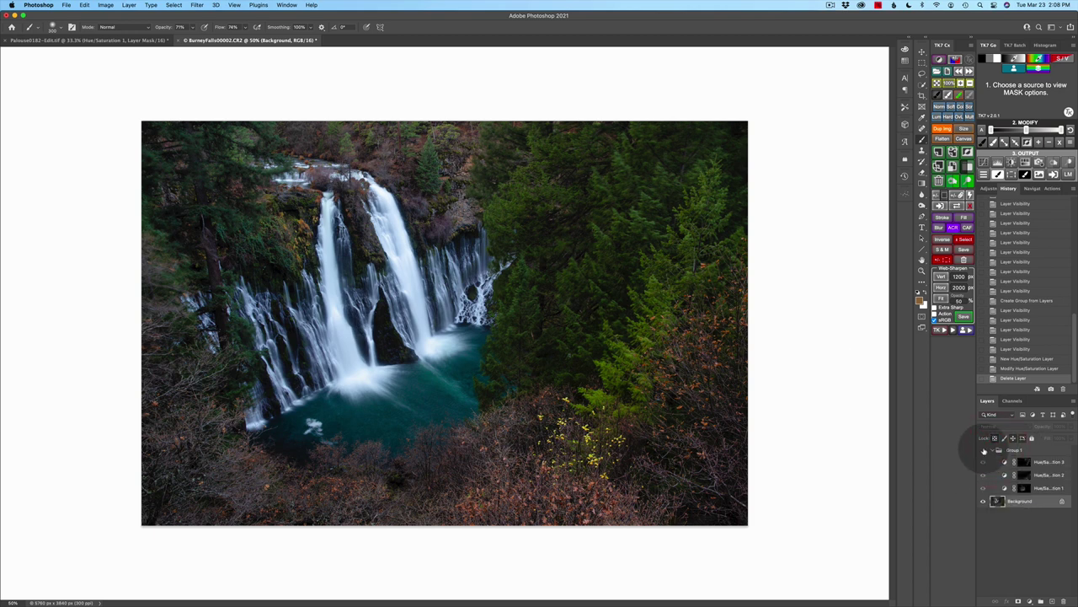
left_click(984, 450)
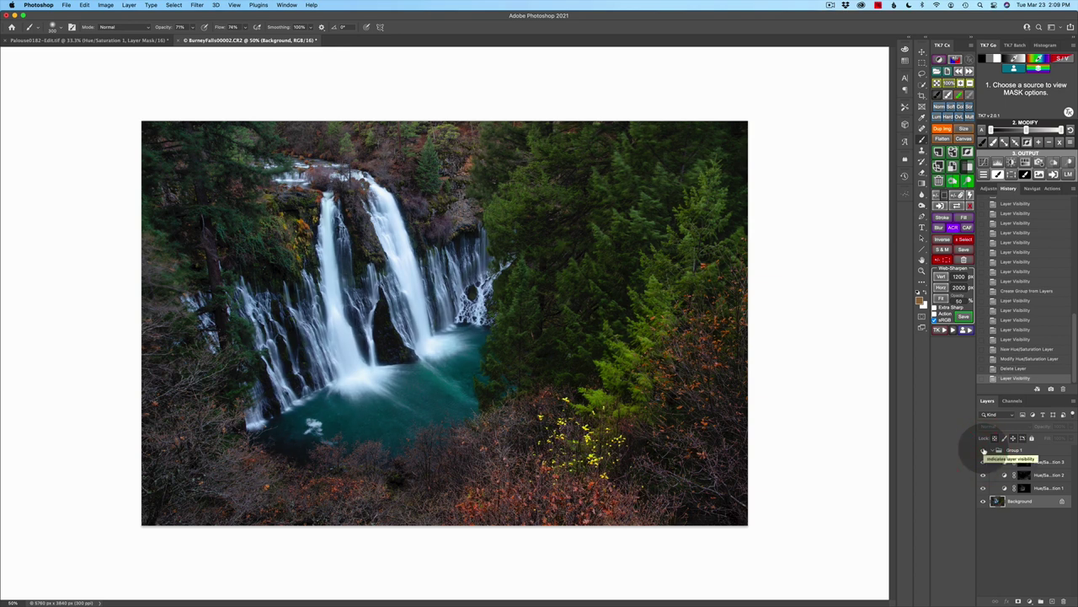
left_click(984, 451)
left_click(984, 451)
left_click(984, 451)
left_click(993, 450)
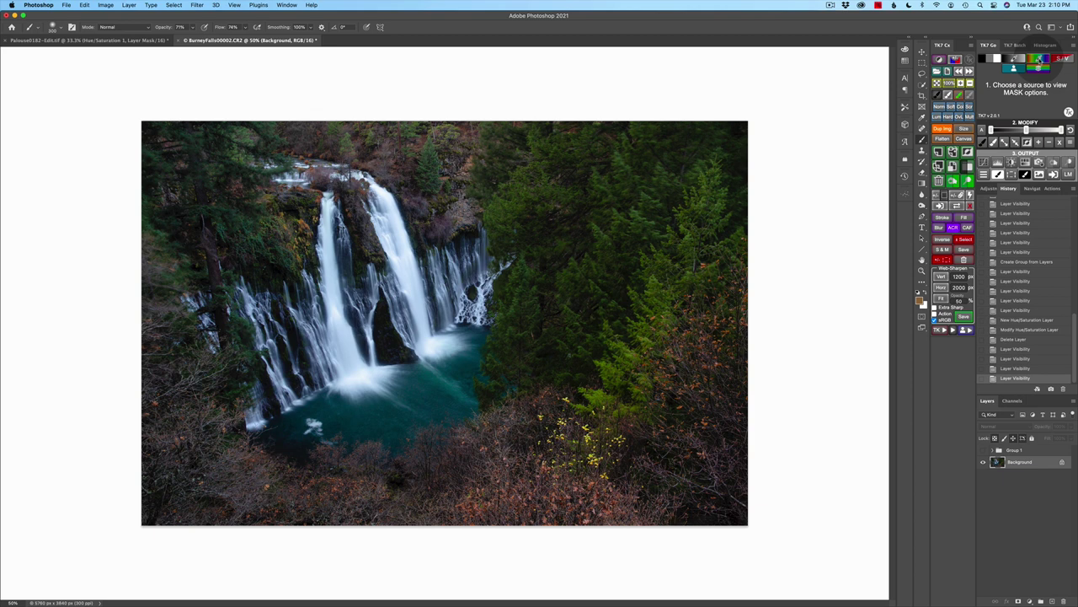
Step: Sample the pool's dark teal as the TK7 target colour and generate an Infinity Color Mask preview
left_click(1038, 62)
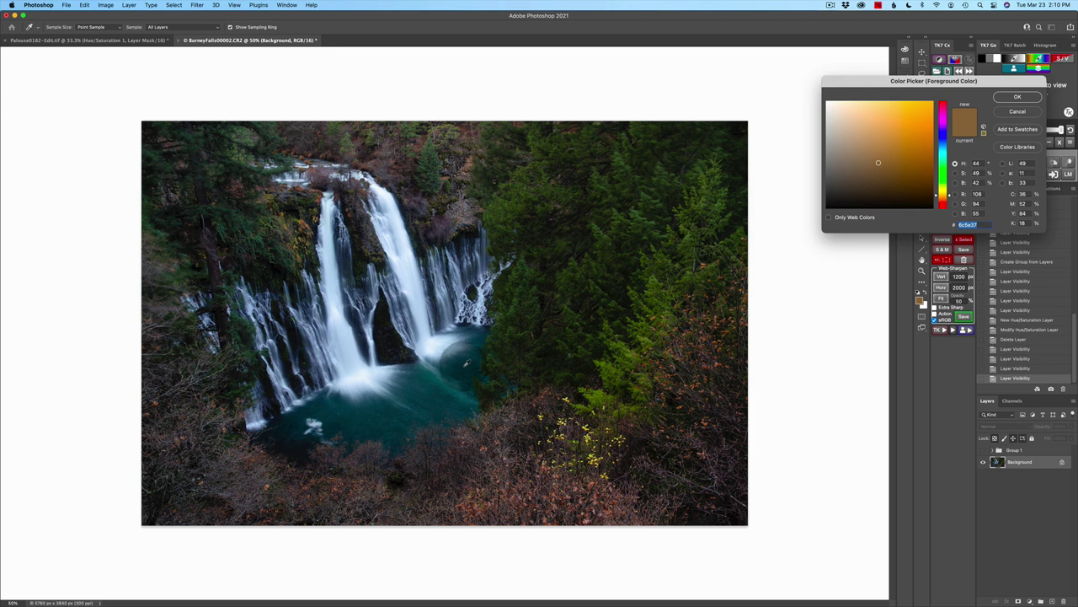
left_click(466, 363)
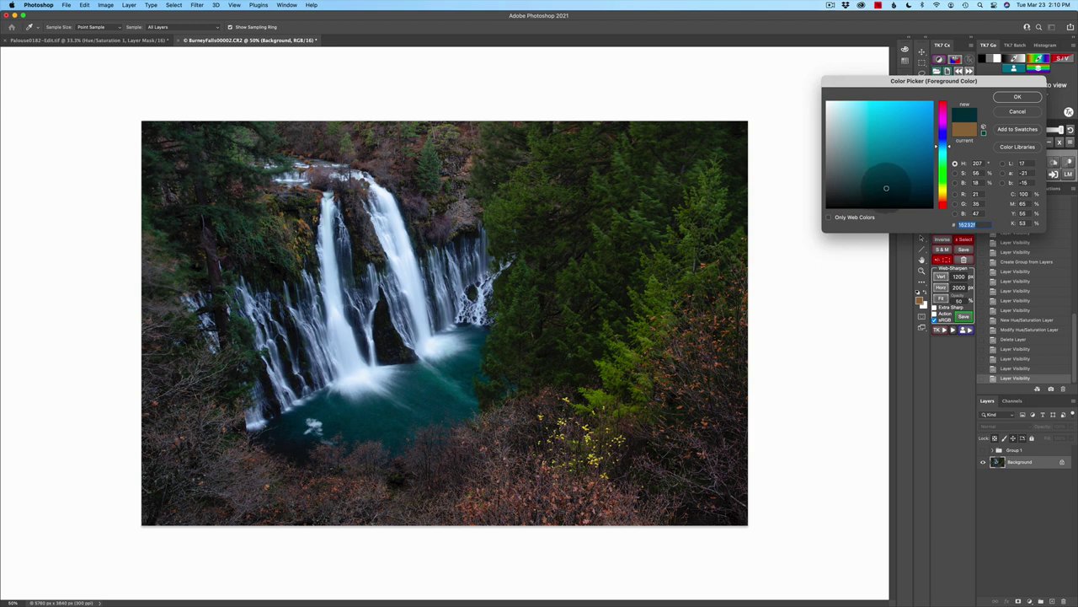
left_click(887, 186)
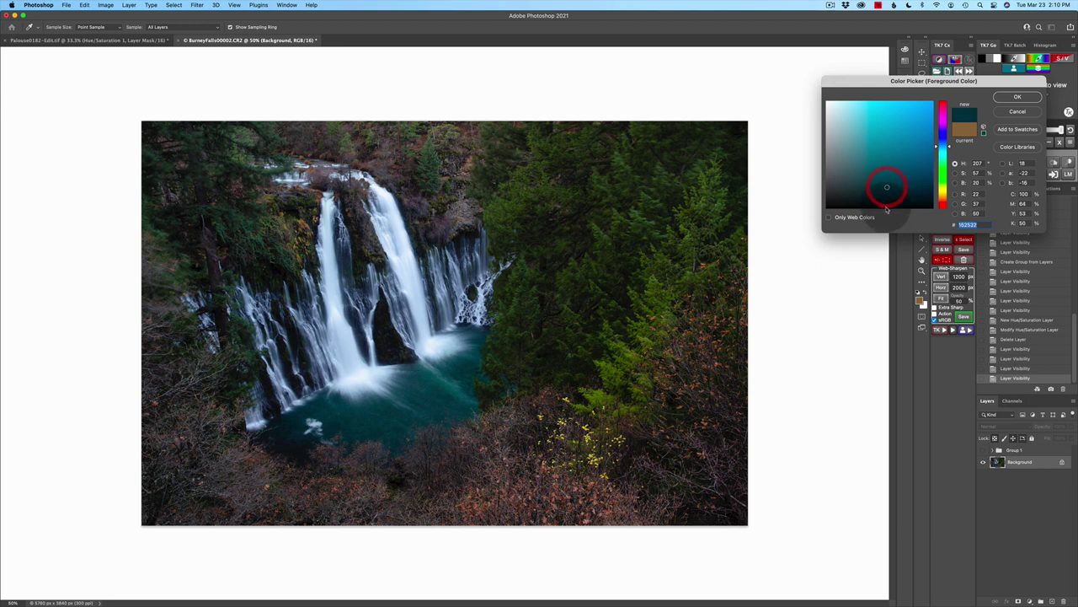
left_click(1018, 97)
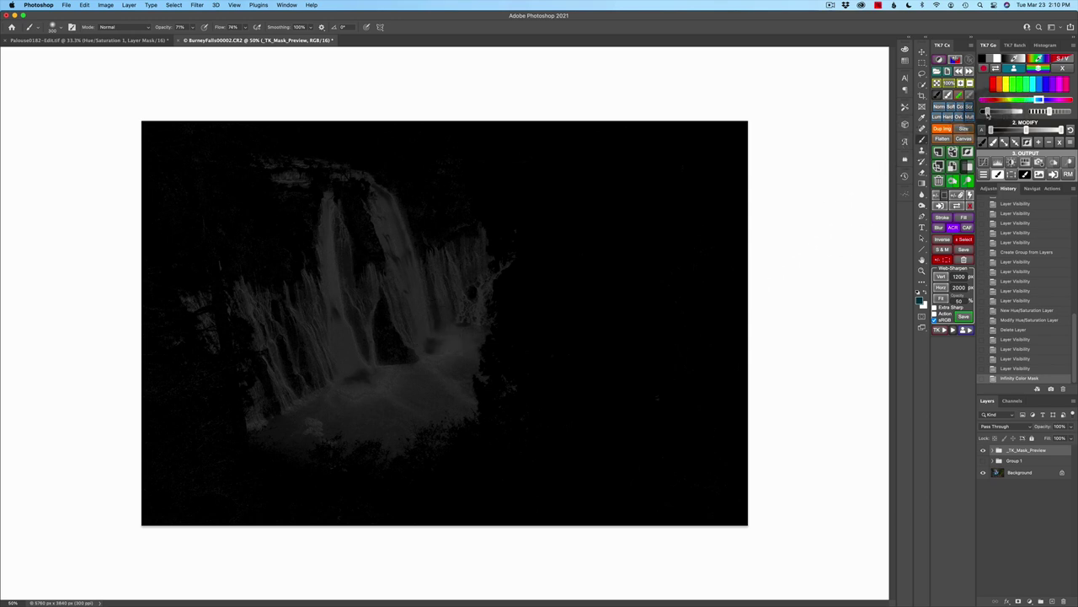
Step: Widen the TK7 colour range slider and update the mask until the falls and pool glow brightly
left_click_drag(988, 112, 1017, 112)
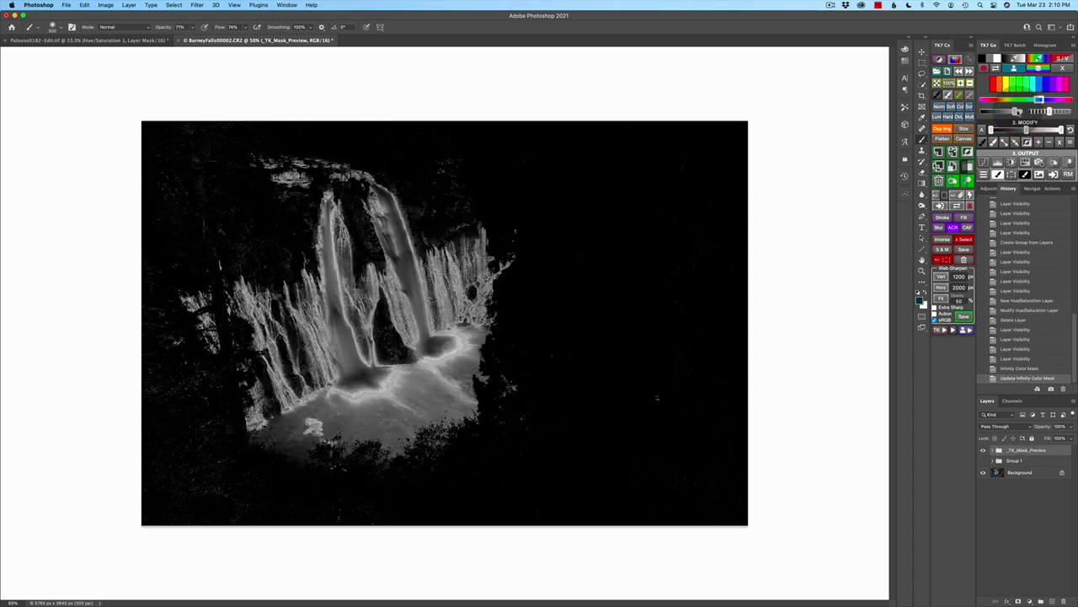
left_click(1016, 113)
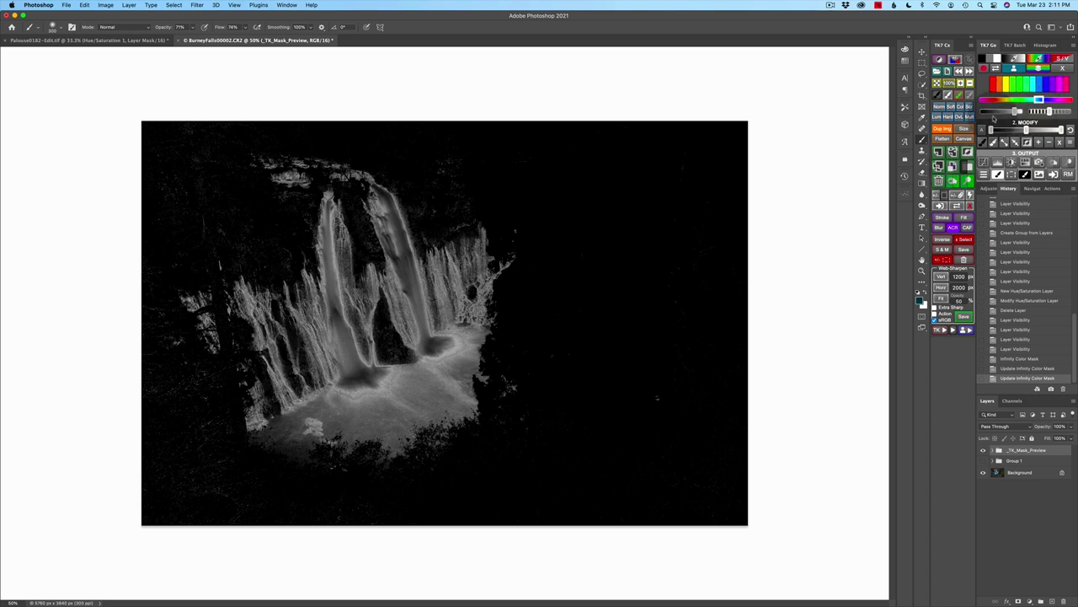
mouse_move(1017, 116)
left_mouse_down()
mouse_move(1028, 113)
mouse_move(1009, 112)
mouse_move(1019, 112)
left_mouse_up()
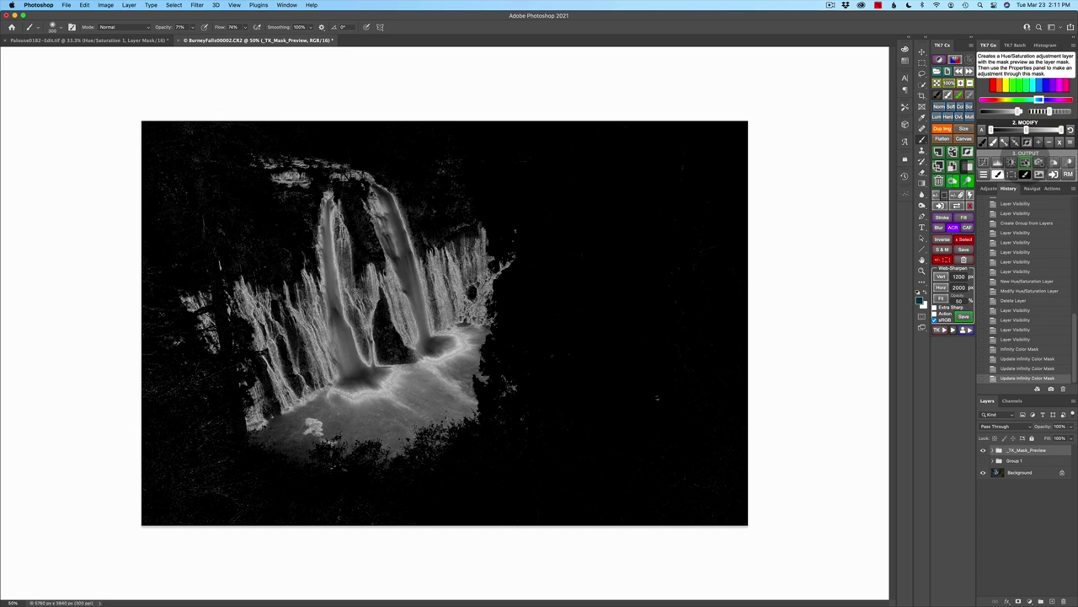
Step: Turn the colour mask into a Hue/Saturation 4 layer, check the mask, and zoom to 50%
left_click(1025, 161)
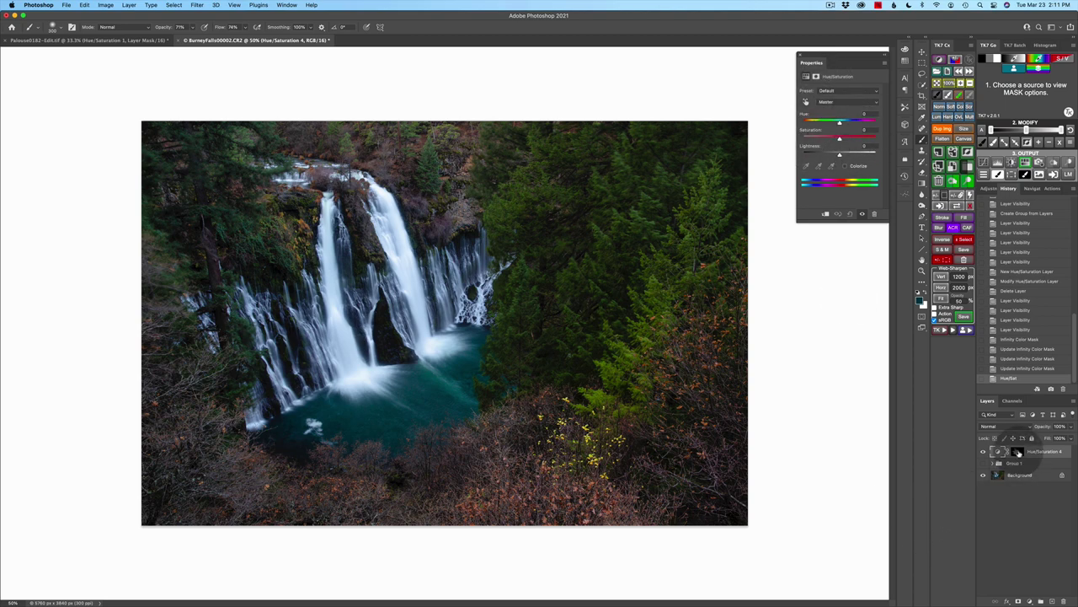
left_click(1017, 452, "alt")
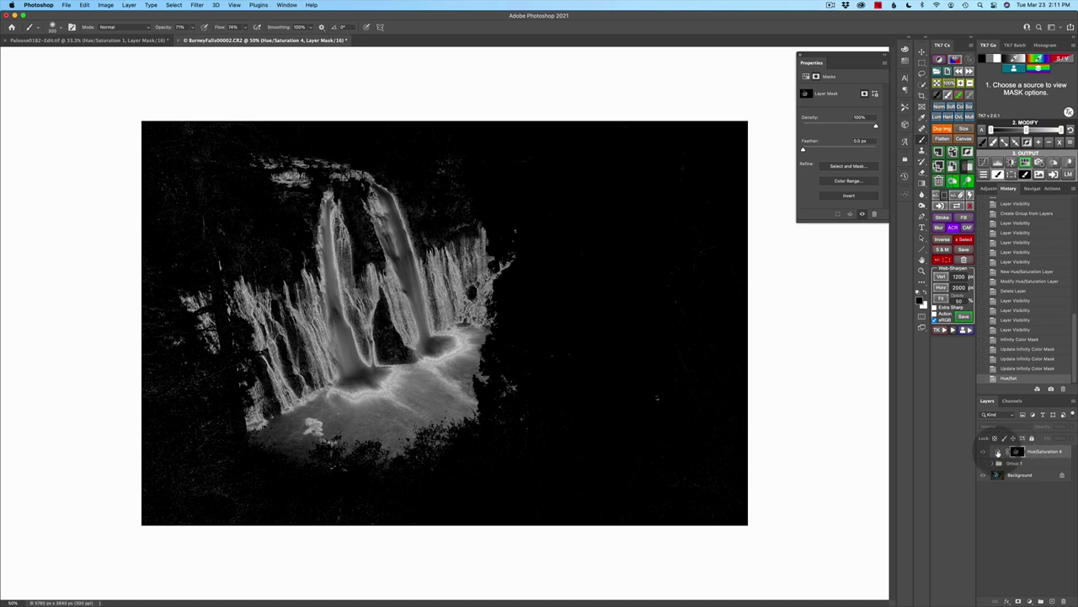
left_click(999, 452)
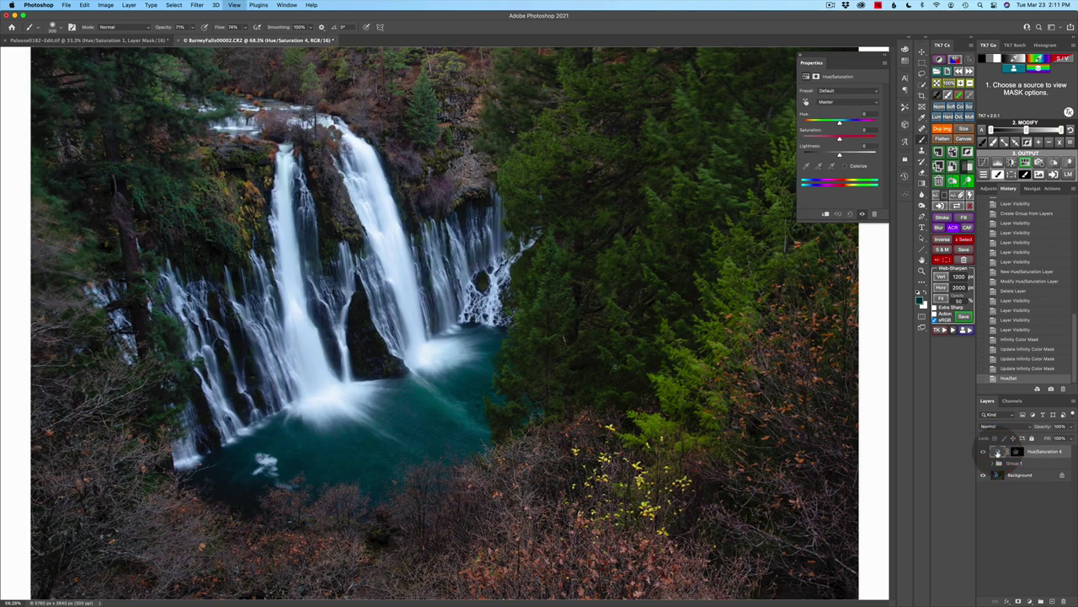
key("super+minus")
key("super+minus")
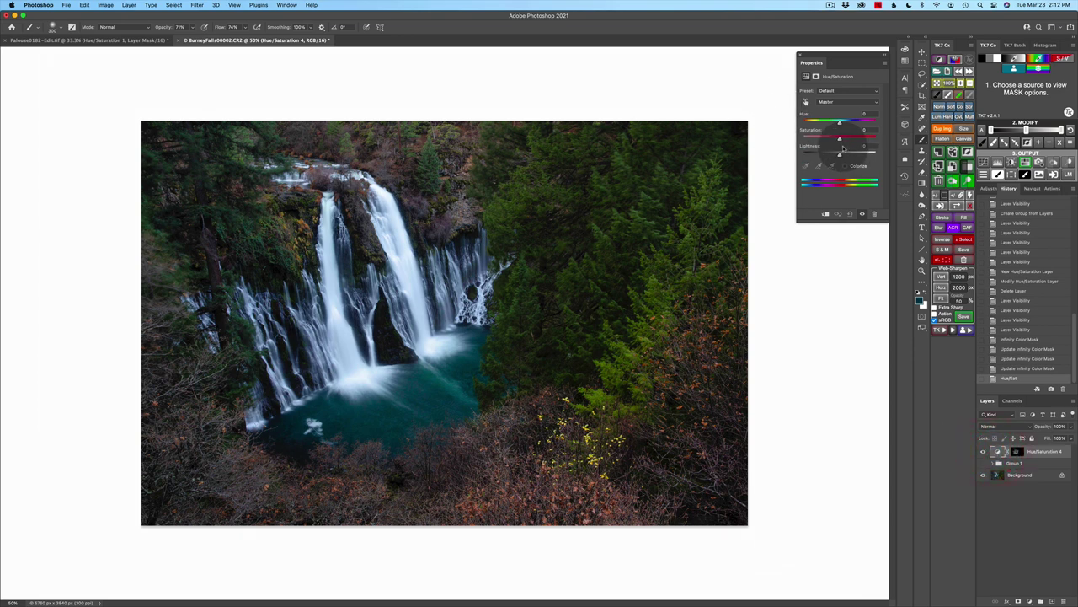
Step: Raise the masked area's saturation to +33 with slight hue and lightness tweaks
left_click(805, 102)
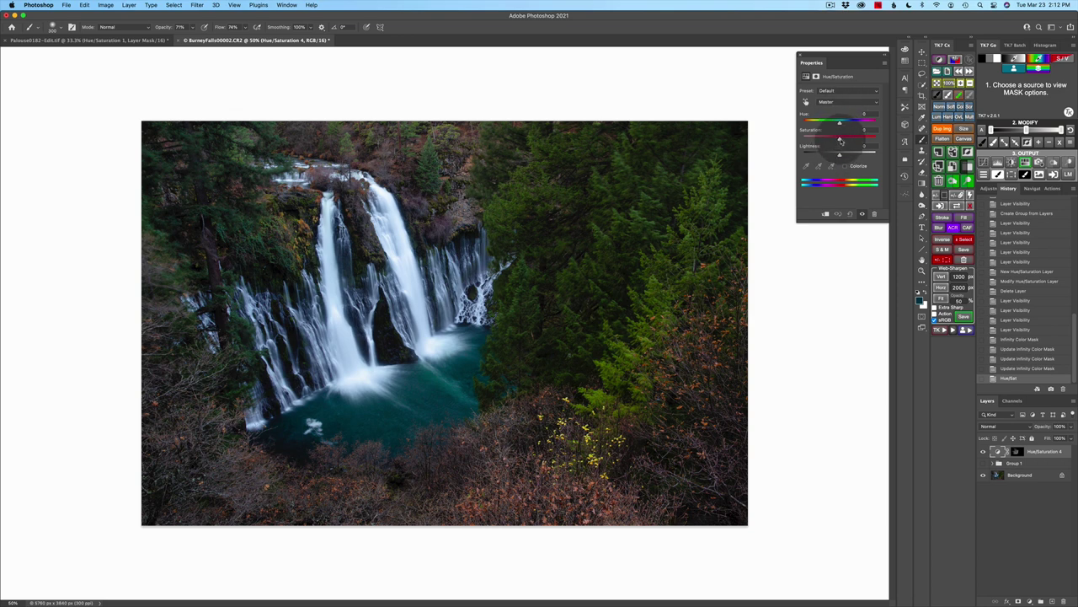
left_click_drag(840, 140, 849, 140)
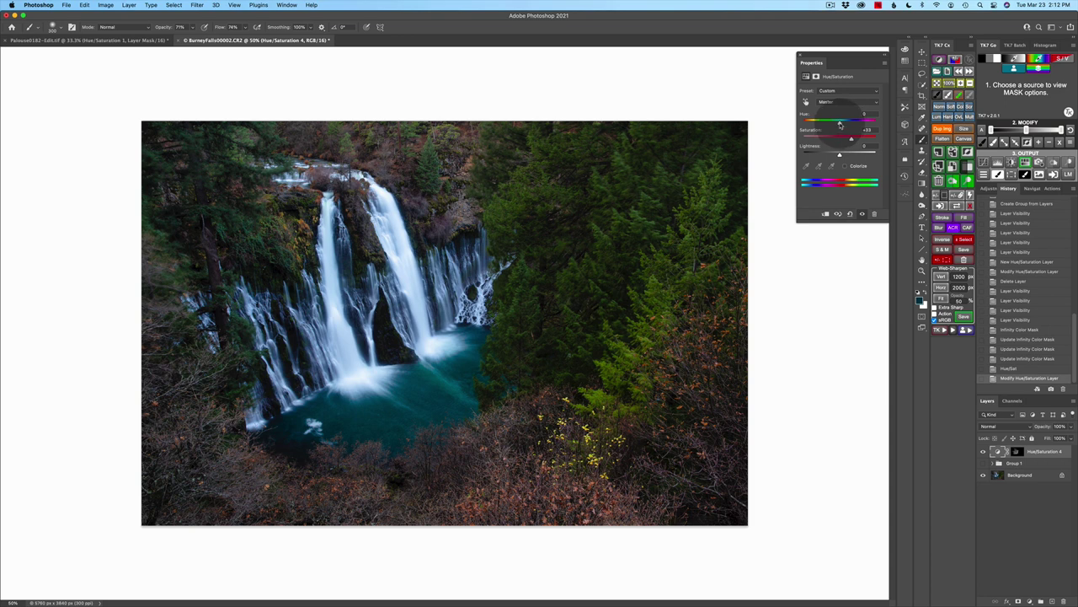
left_click_drag(841, 123, 840, 125)
left_click_drag(839, 155, 843, 159)
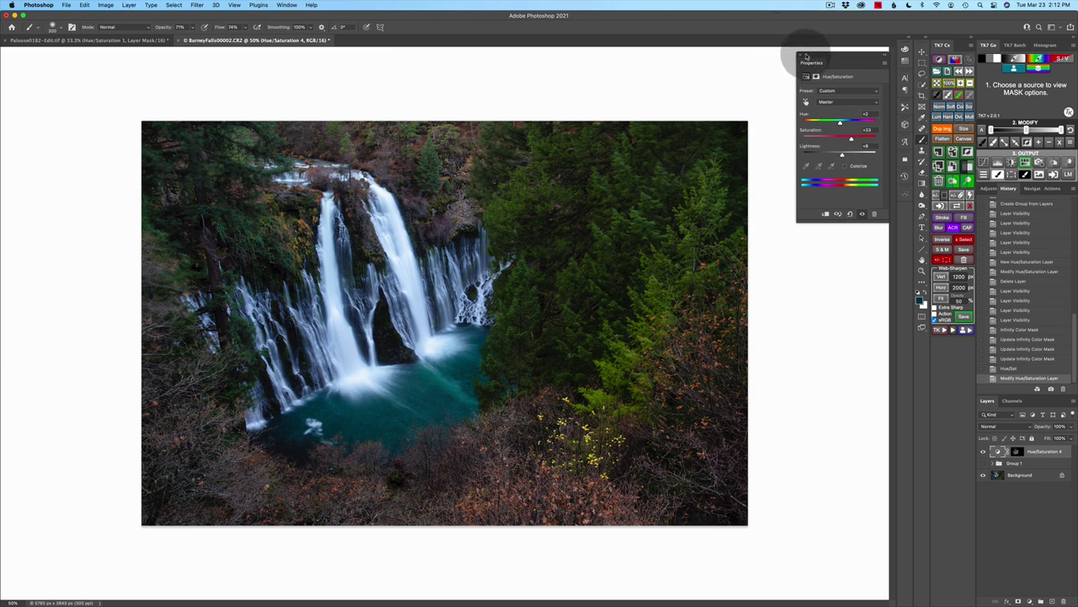
left_click(801, 55)
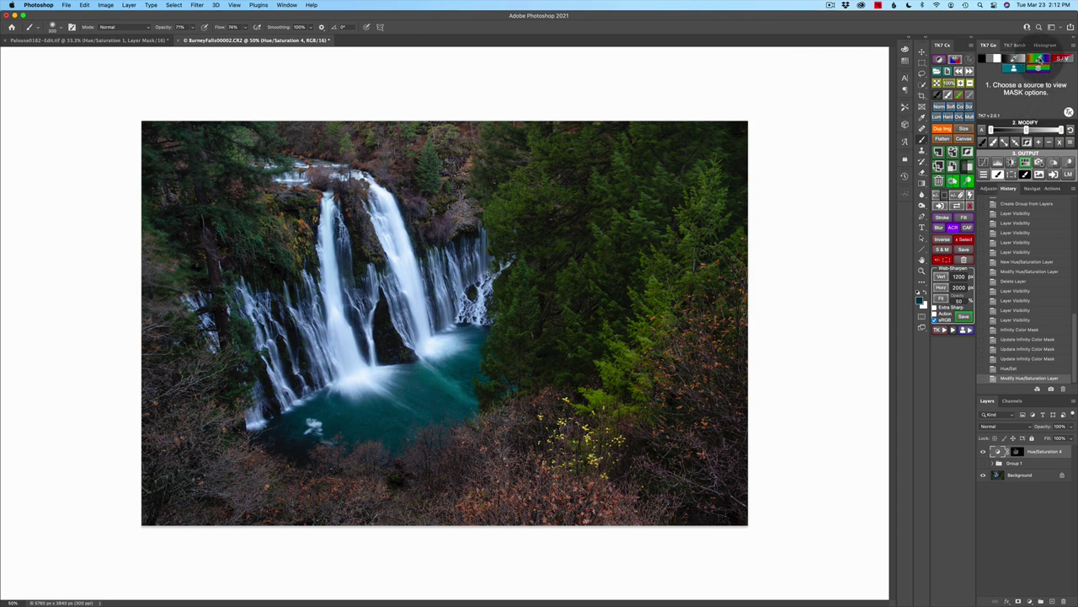
Step: Sample the reddish-brown shrubs as the foreground colour, refining it to #89633f
left_click(1039, 61)
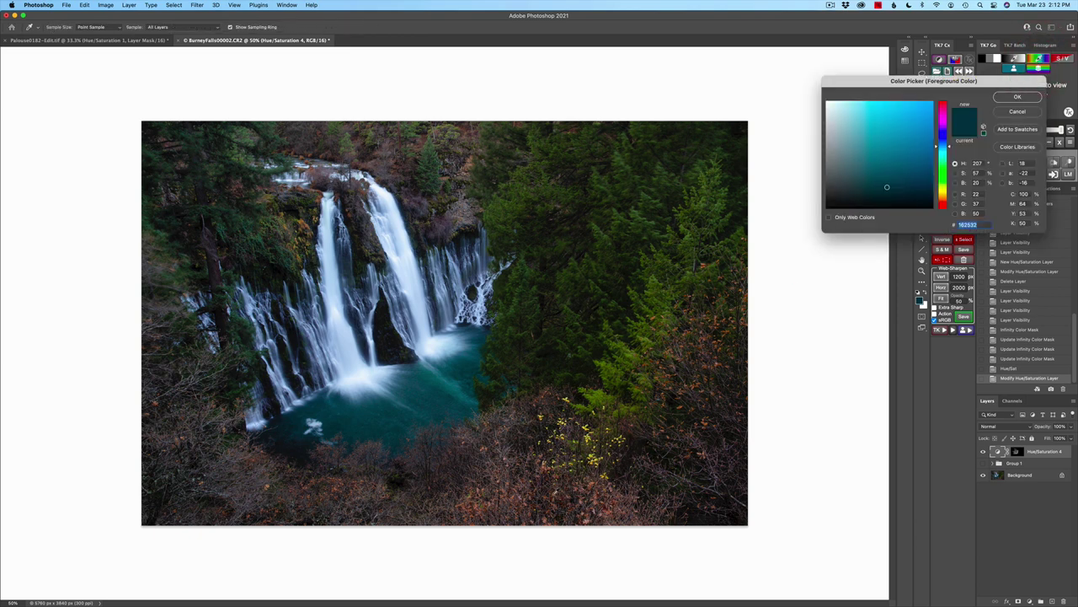
left_click(551, 494)
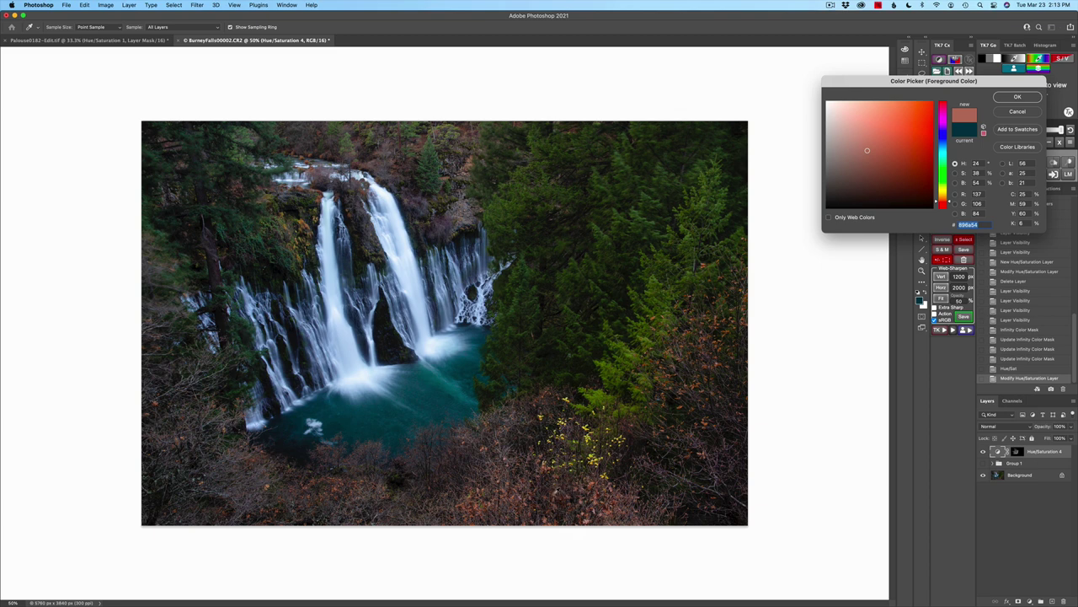
left_click(556, 493)
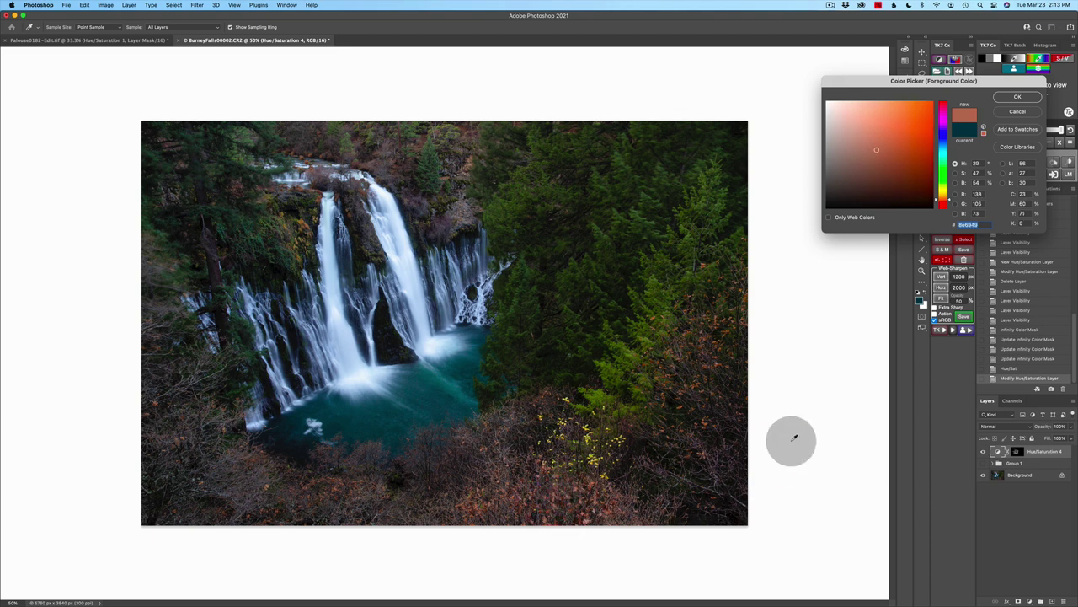
left_click(882, 150)
left_click_drag(882, 150, 884, 150)
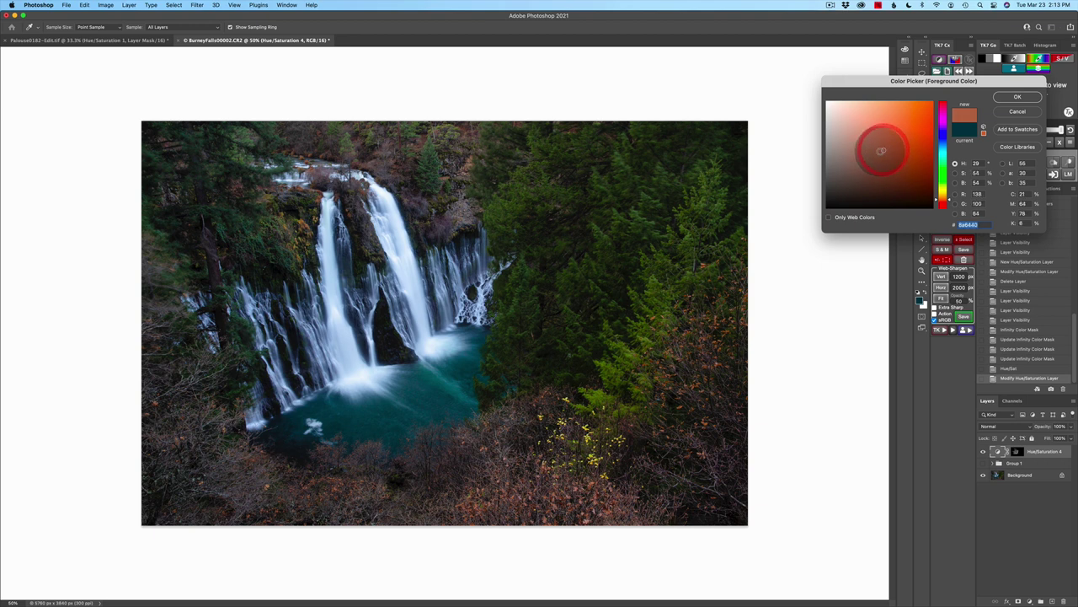
Step: Preview a mask from the shrub colour, widen its range, and raise the Levels black point to tighten it
left_click(1018, 98)
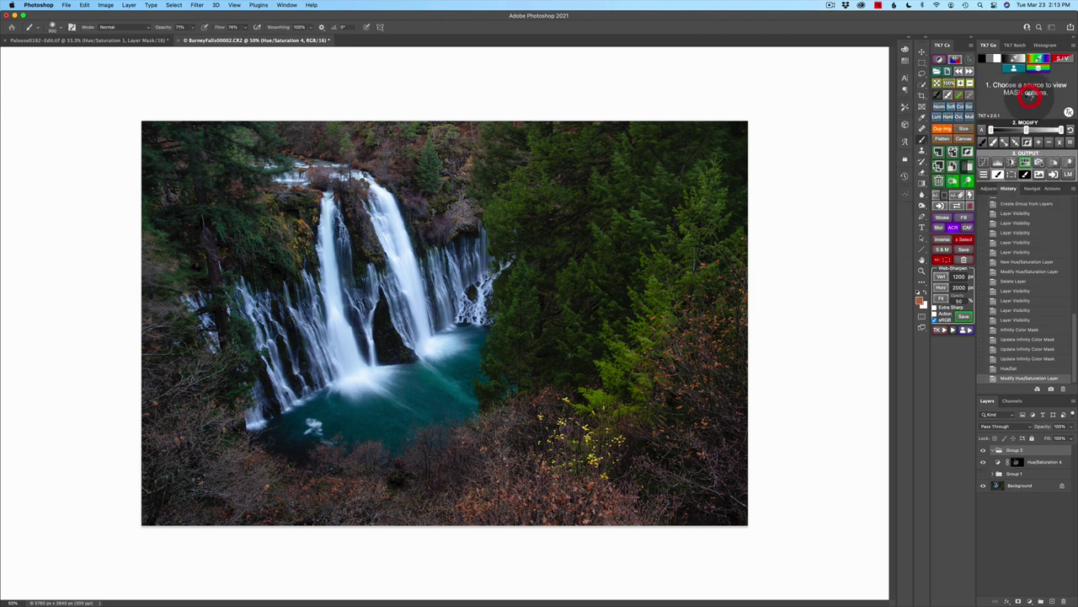
left_click(1025, 161)
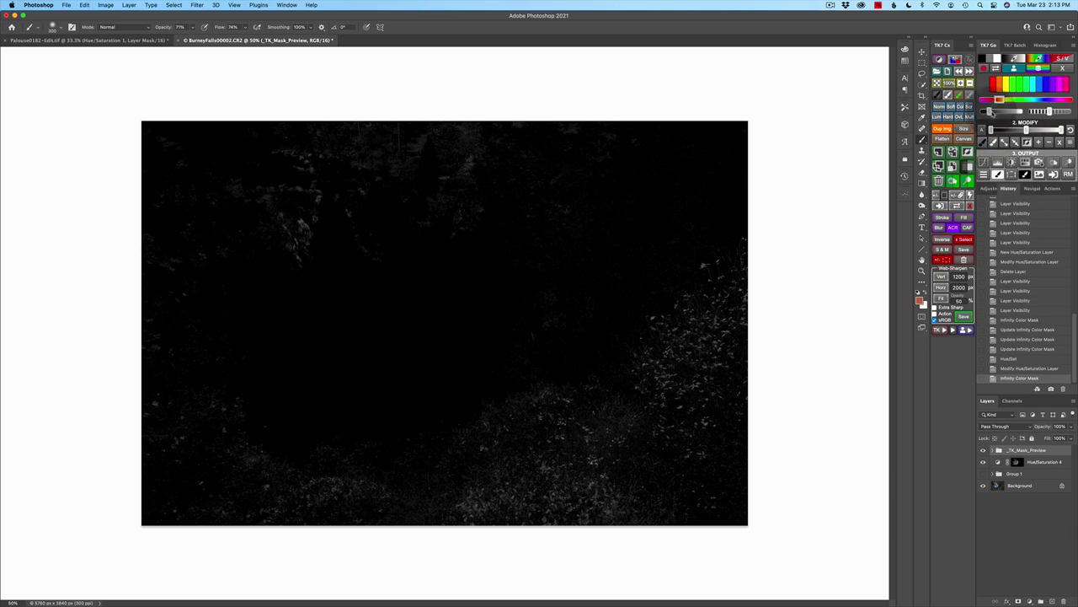
left_click_drag(989, 110, 1018, 111)
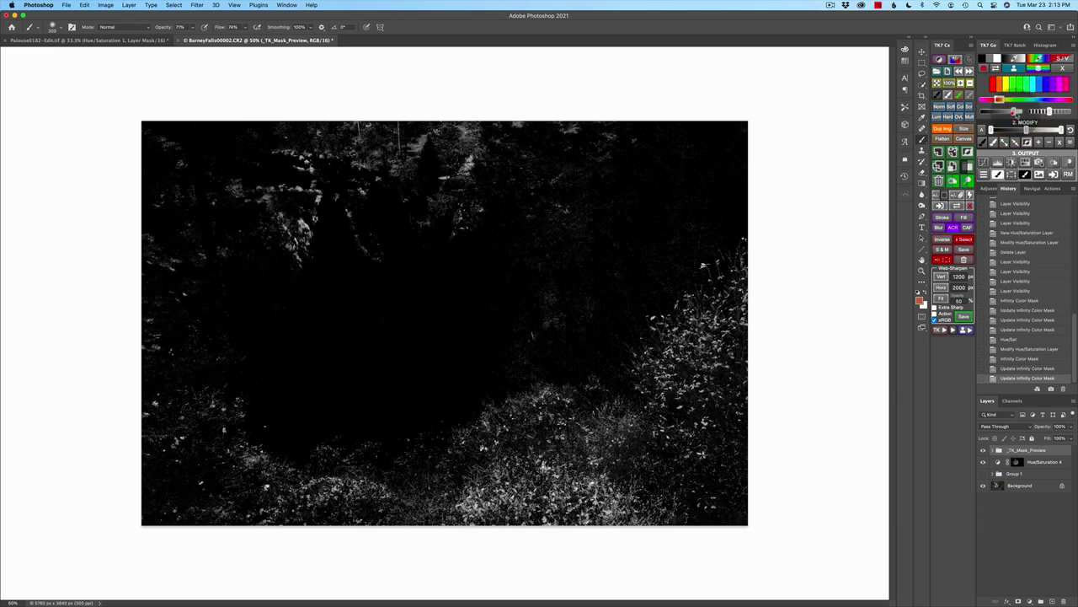
left_click(1017, 111)
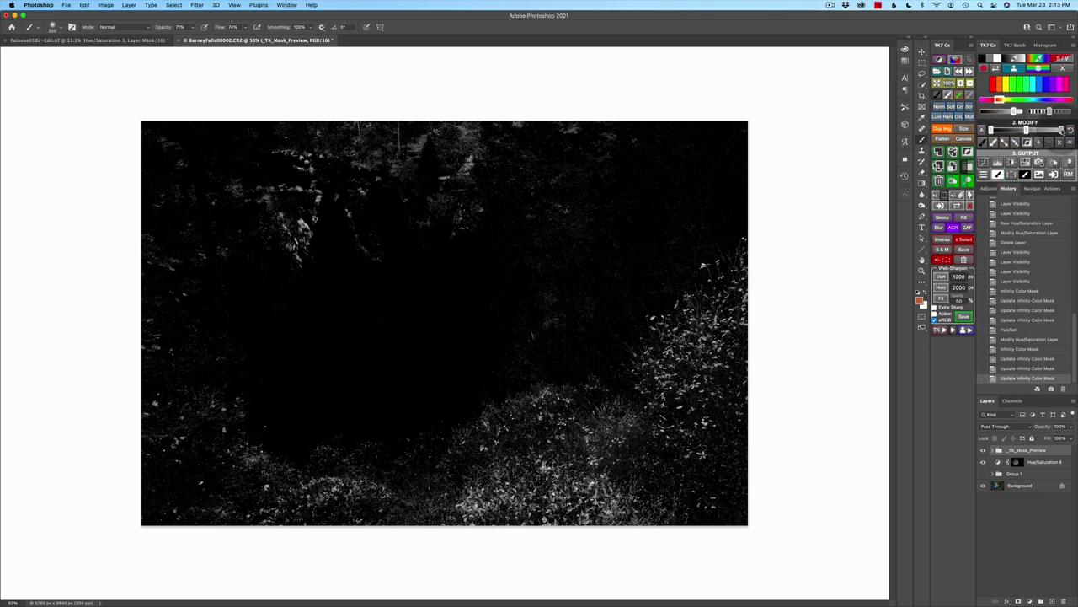
left_click(1057, 128)
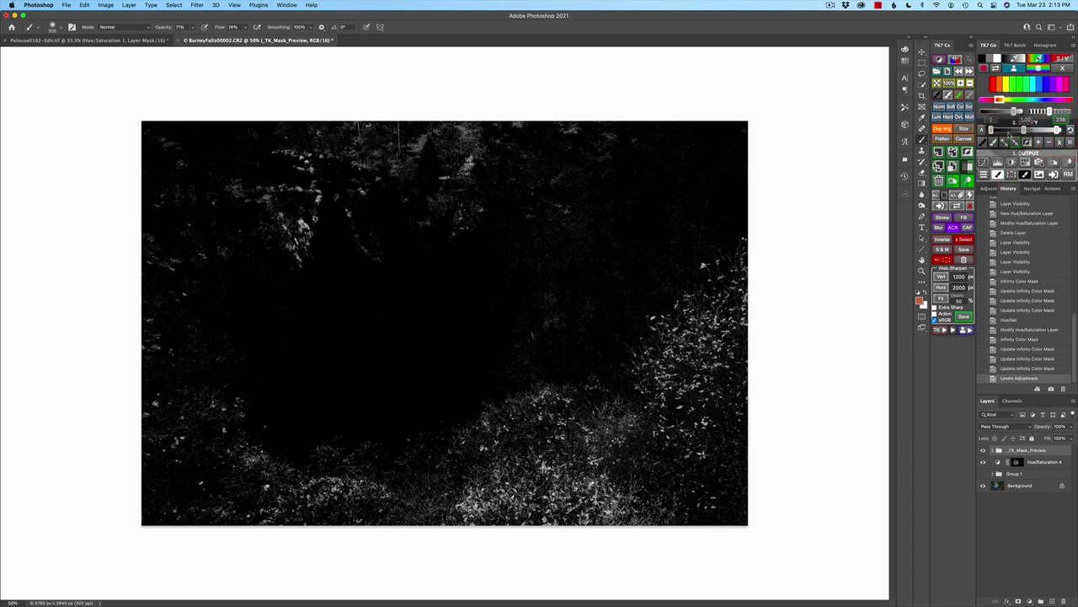
mouse_move(993, 128)
left_mouse_down()
mouse_move(1004, 131)
mouse_move(995, 130)
left_mouse_up()
Step: Create a masked Hue/Saturation 5 layer raising the shrubs' saturation to about +54
left_click(1026, 162)
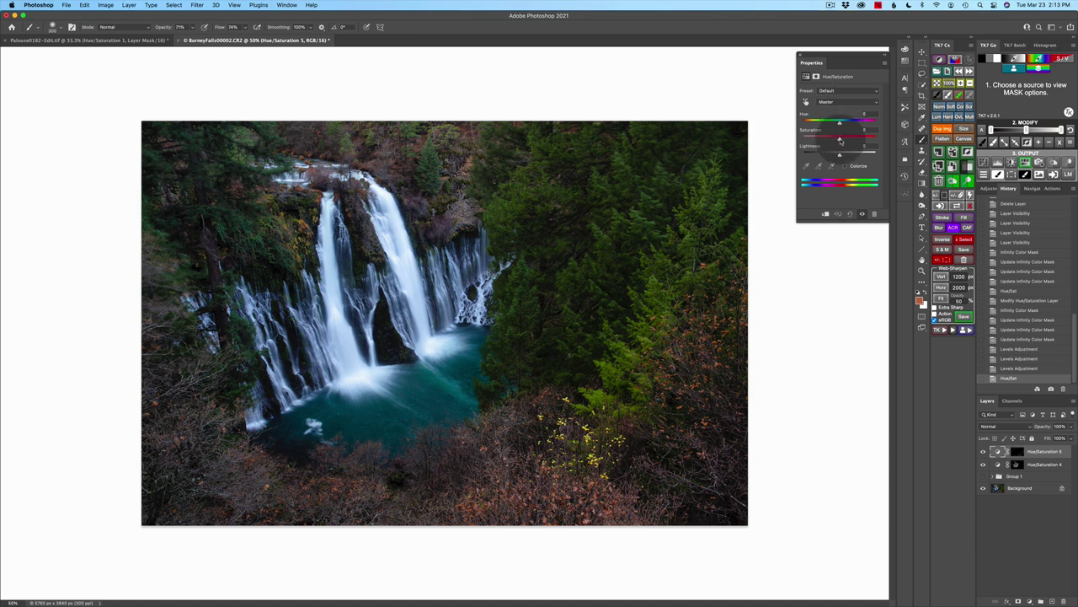
left_click_drag(839, 139, 866, 144)
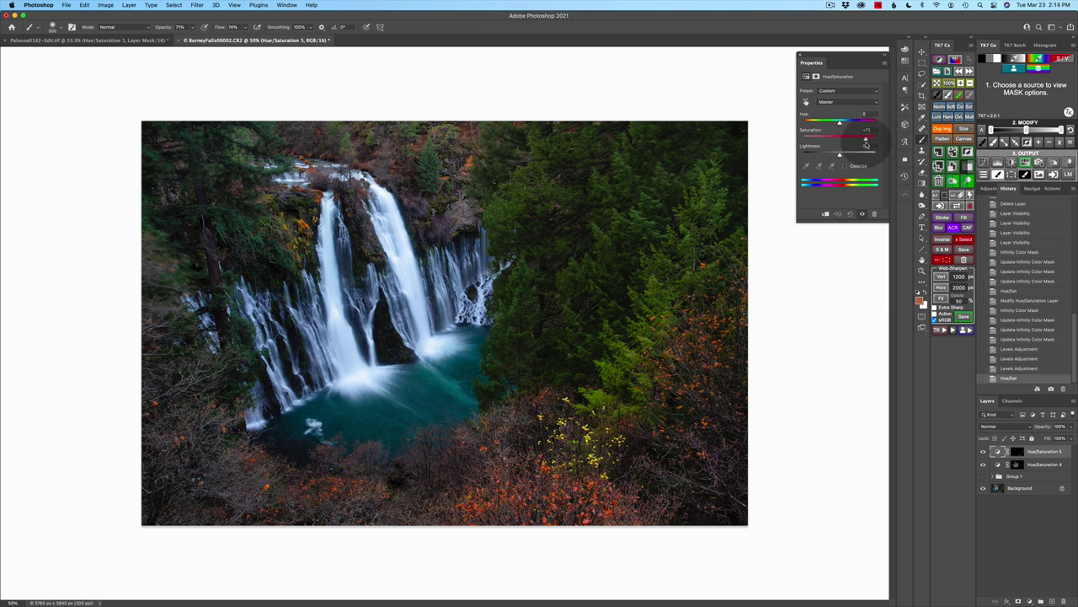
left_click_drag(866, 145, 835, 157)
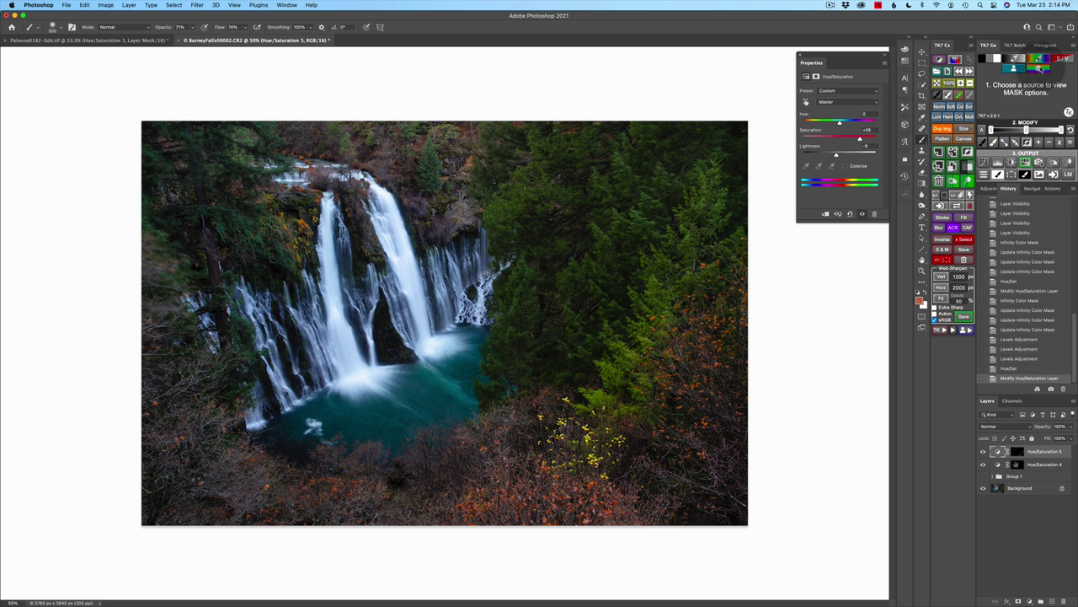
Step: Sample the dark forest green #202916 as foreground colour and preview its Infinity Color Mask
left_click(1039, 61)
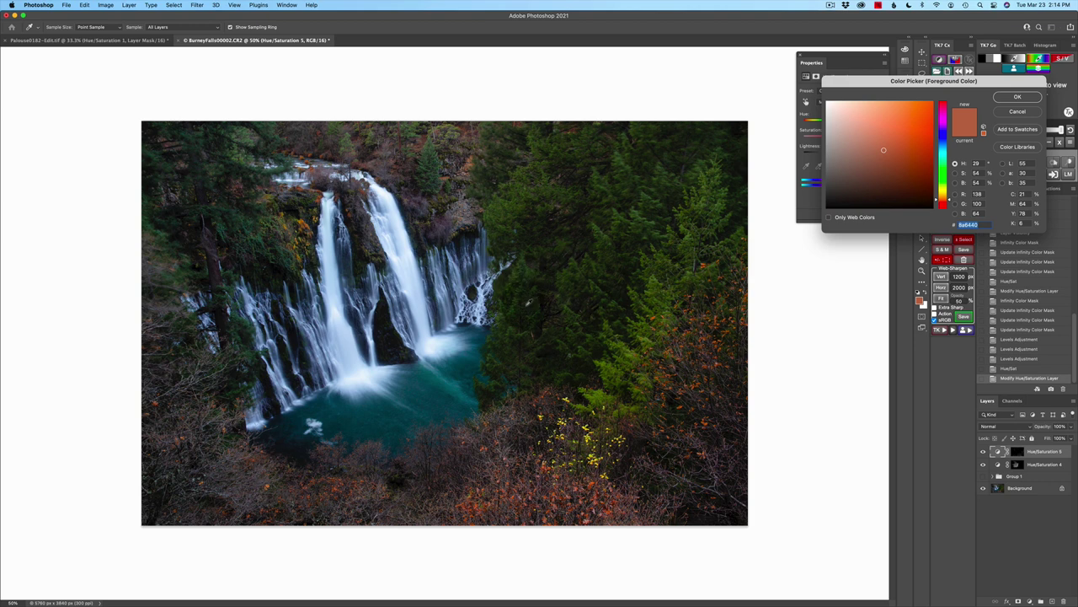
left_click(533, 300)
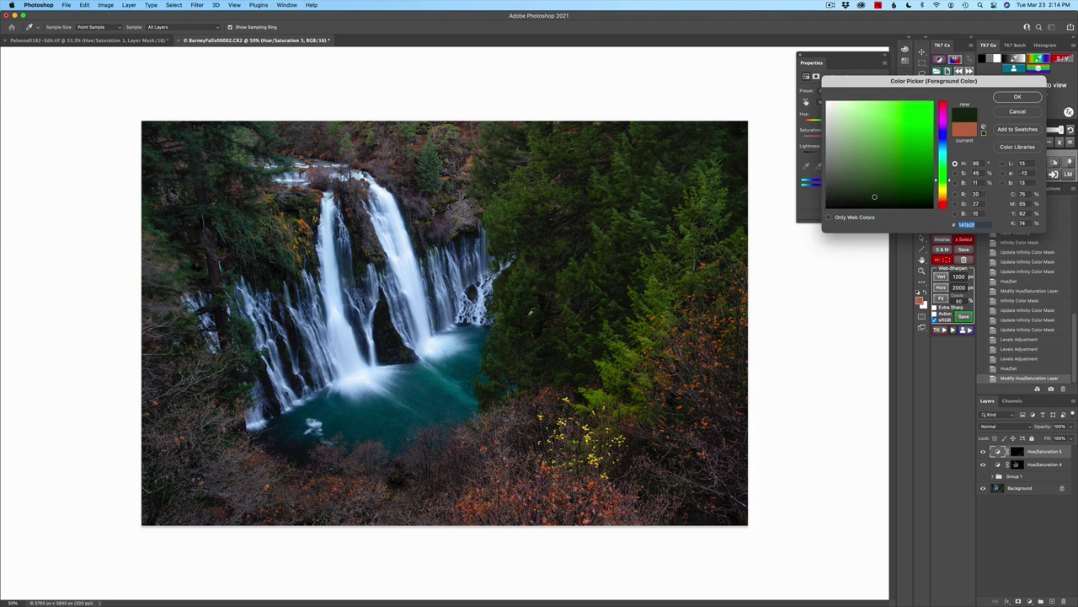
left_click(530, 308)
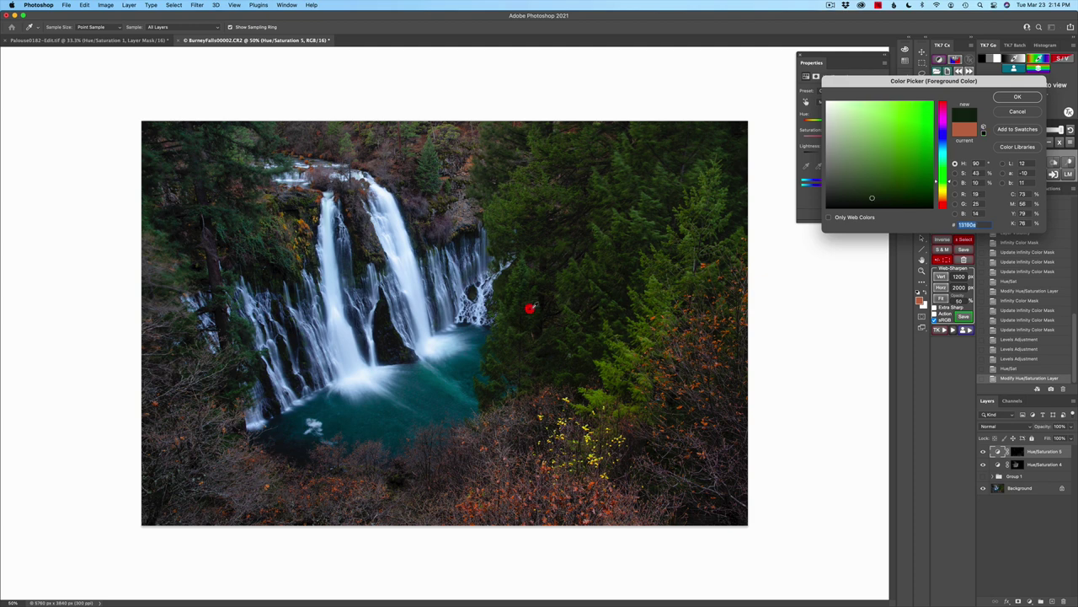
left_click(875, 195)
left_click_drag(874, 195, 876, 193)
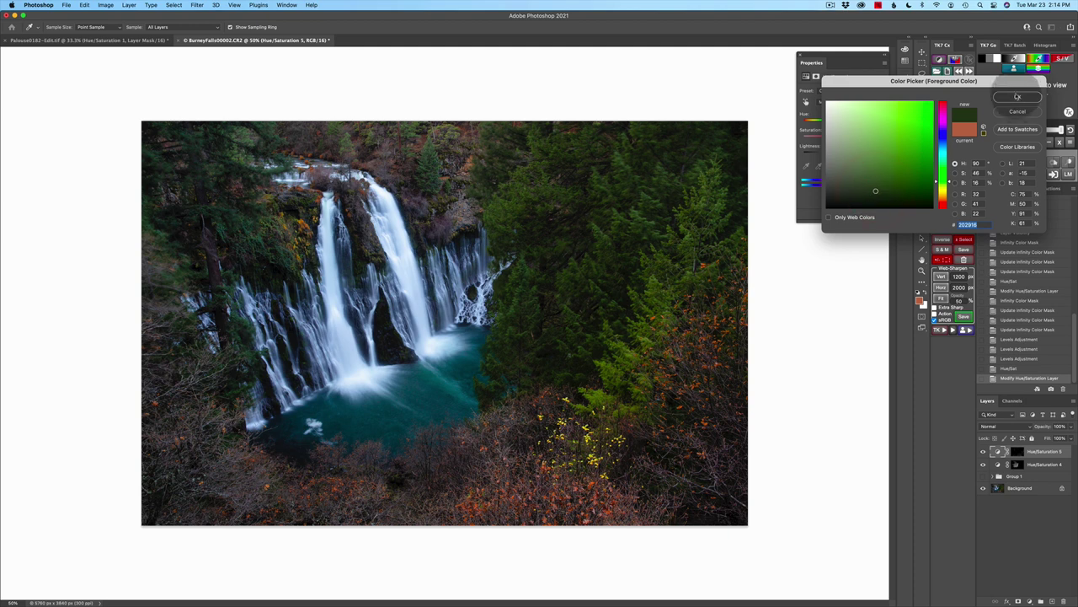
left_click(1017, 97)
left_click(1017, 98)
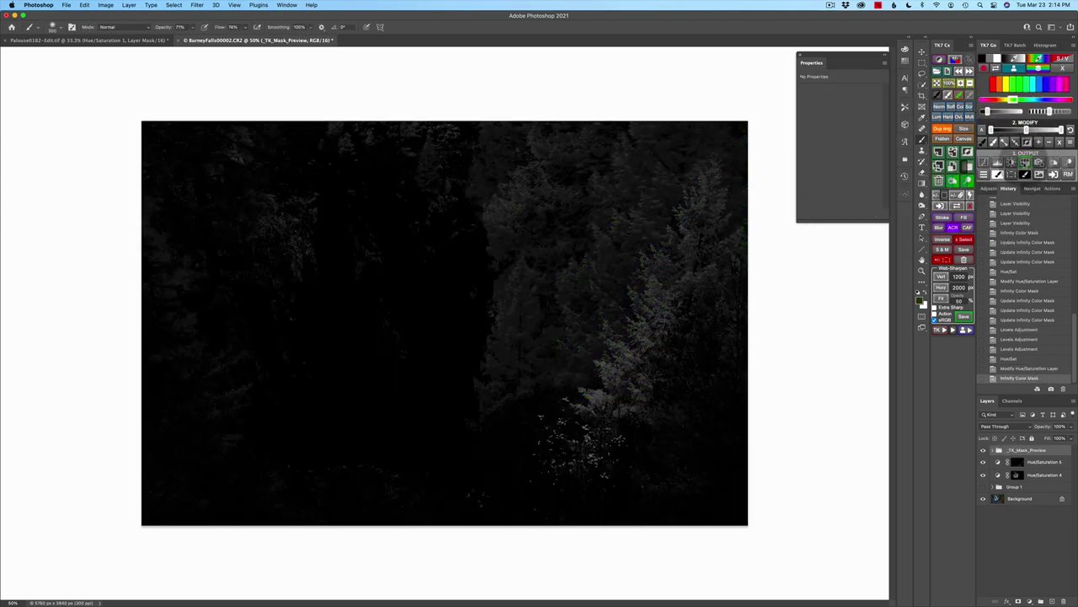
Step: Add a forest-masked Hue/Saturation 6 layer, delete it, and reopen the foreground colour picker
left_click(1024, 162)
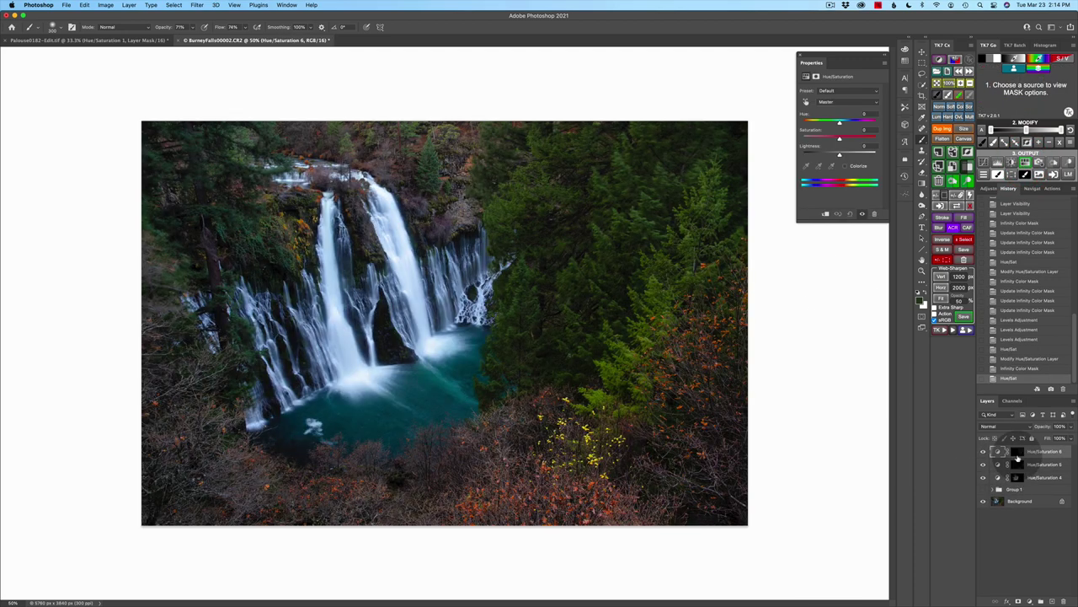
left_click_drag(1017, 458, 1064, 601)
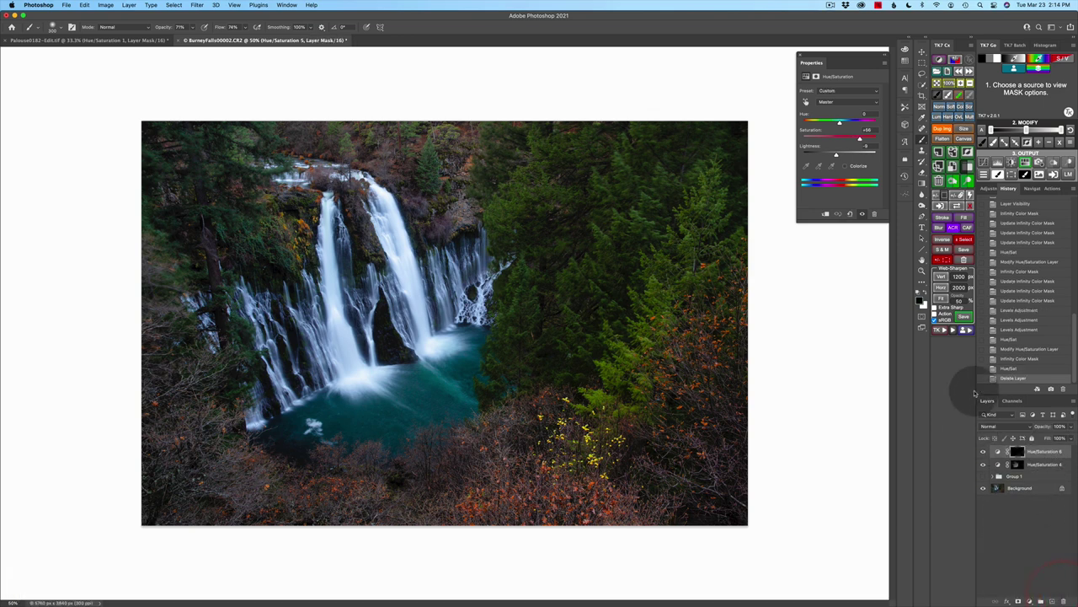
left_click(1037, 61)
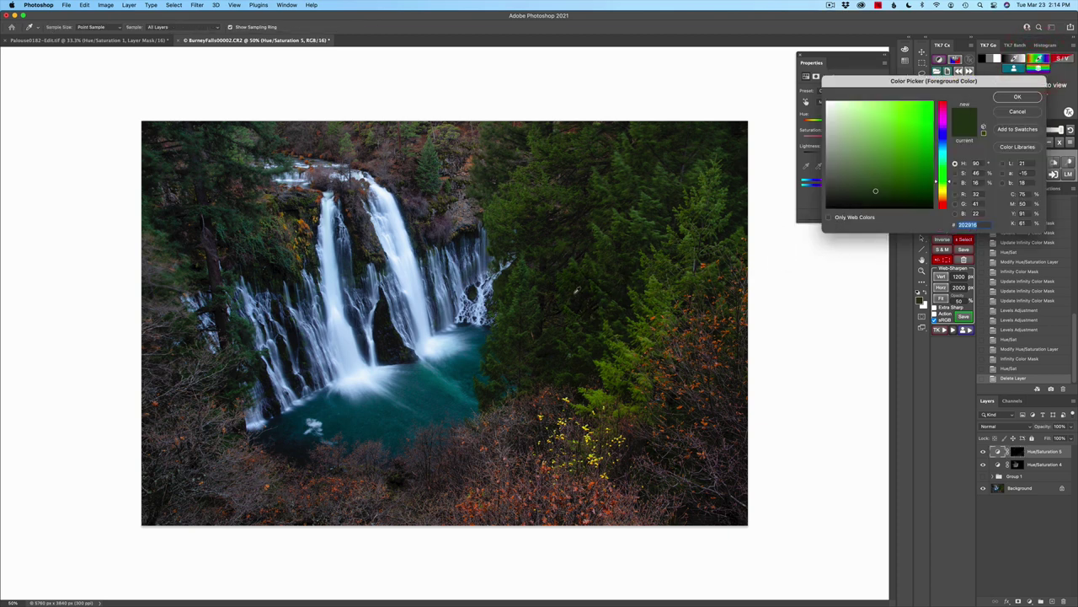
Step: Sample a darker forest green, widen the mask's colour range, and output it as Hue/Saturation 6
left_click(573, 292)
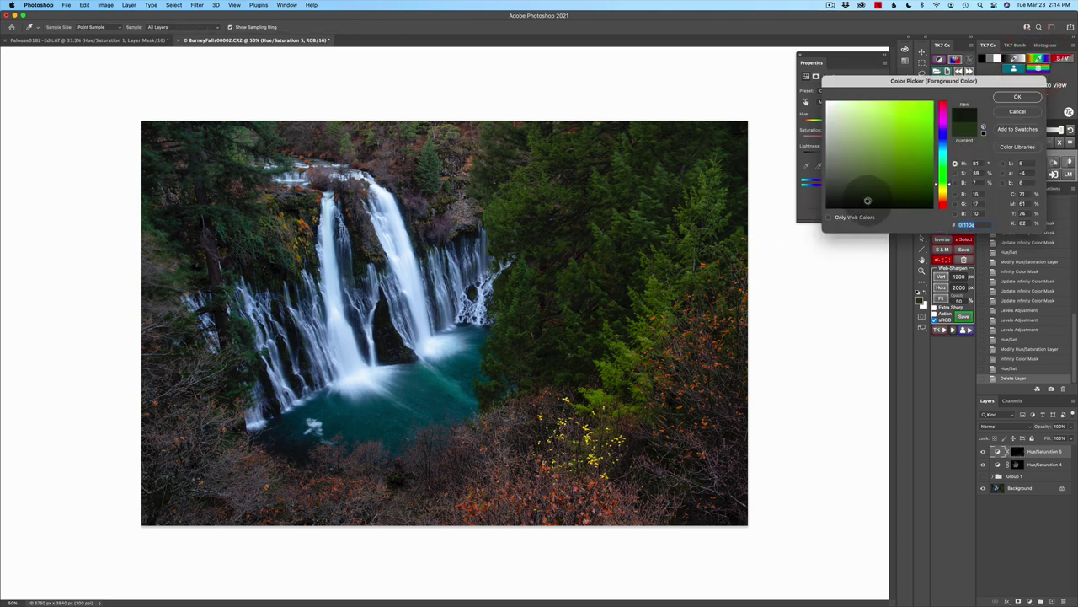
left_click(870, 196)
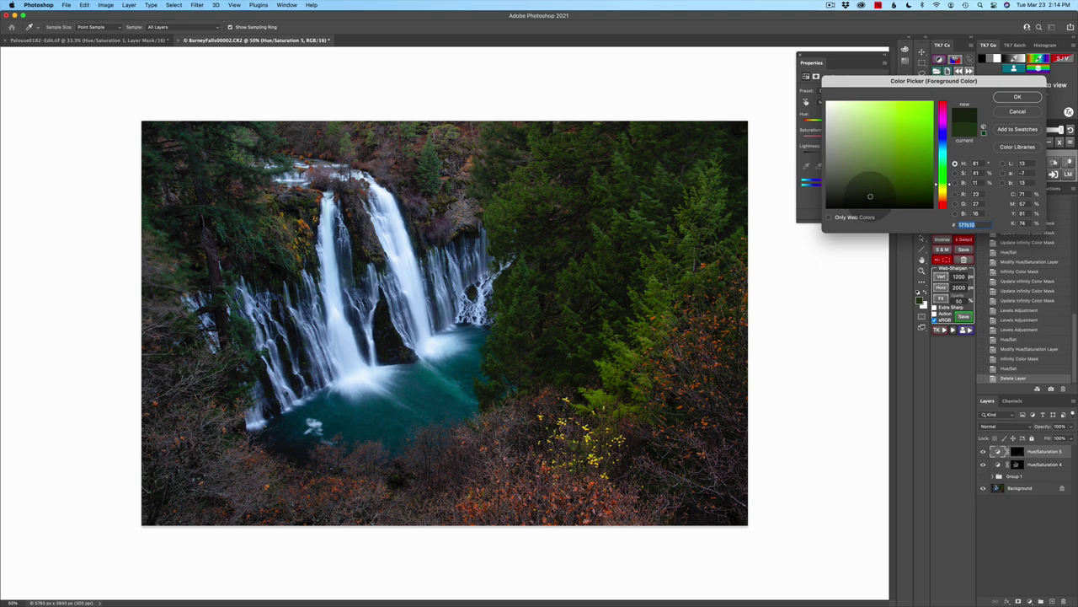
left_click(1017, 97)
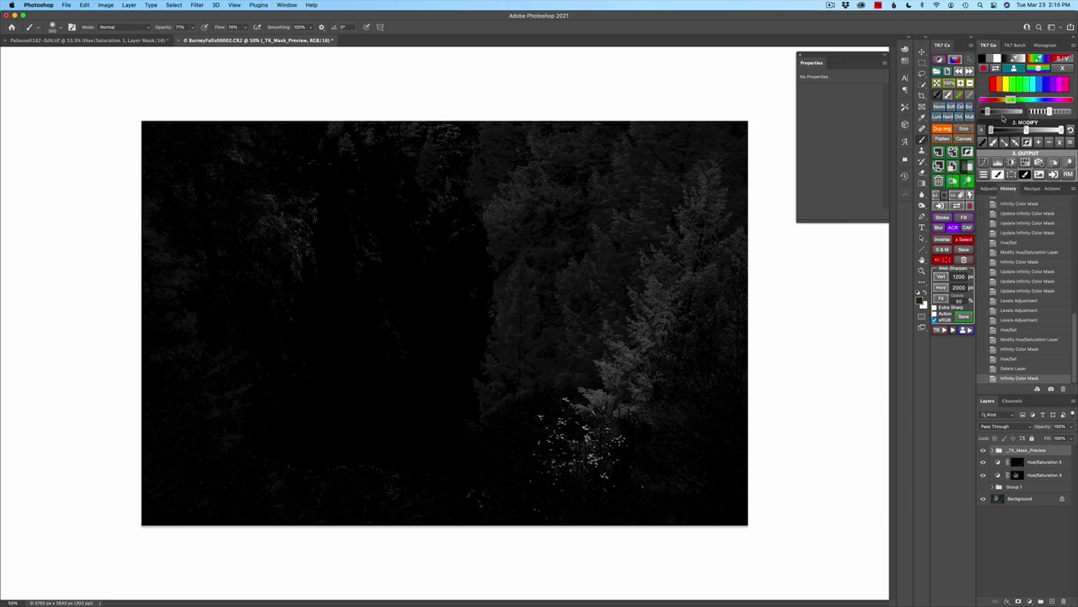
left_click(1002, 111)
left_click_drag(1003, 112, 1018, 111)
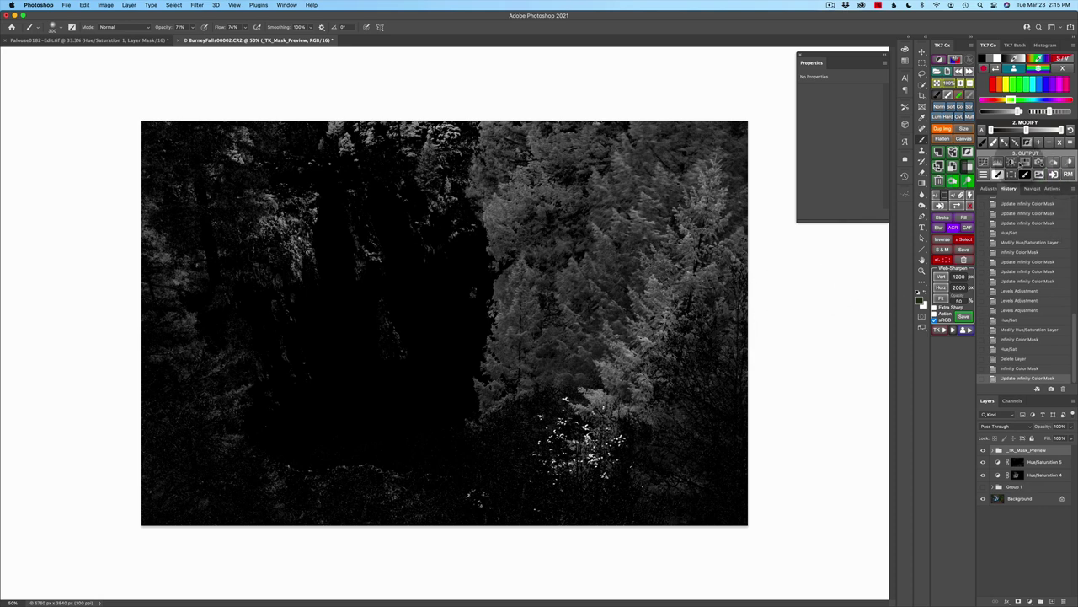
left_click(1025, 161)
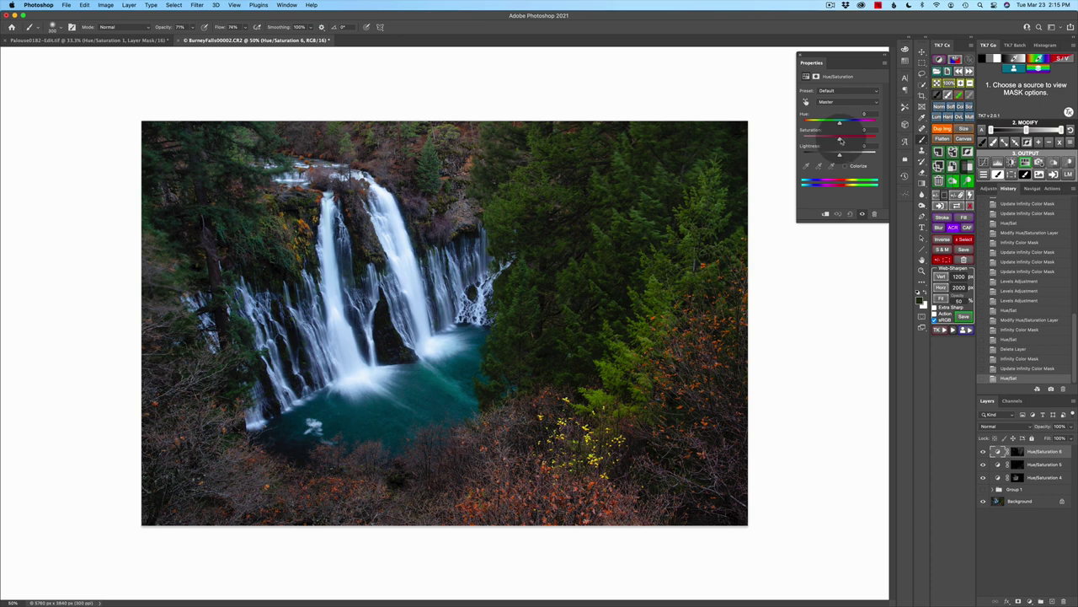
Step: Raise Hue/Saturation 6's saturation to about +43 to brighten the right-hand evergreens
mouse_move(840, 140)
left_mouse_down()
mouse_move(857, 143)
mouse_move(838, 144)
mouse_move(851, 157)
mouse_move(861, 141)
mouse_move(840, 124)
left_mouse_up()
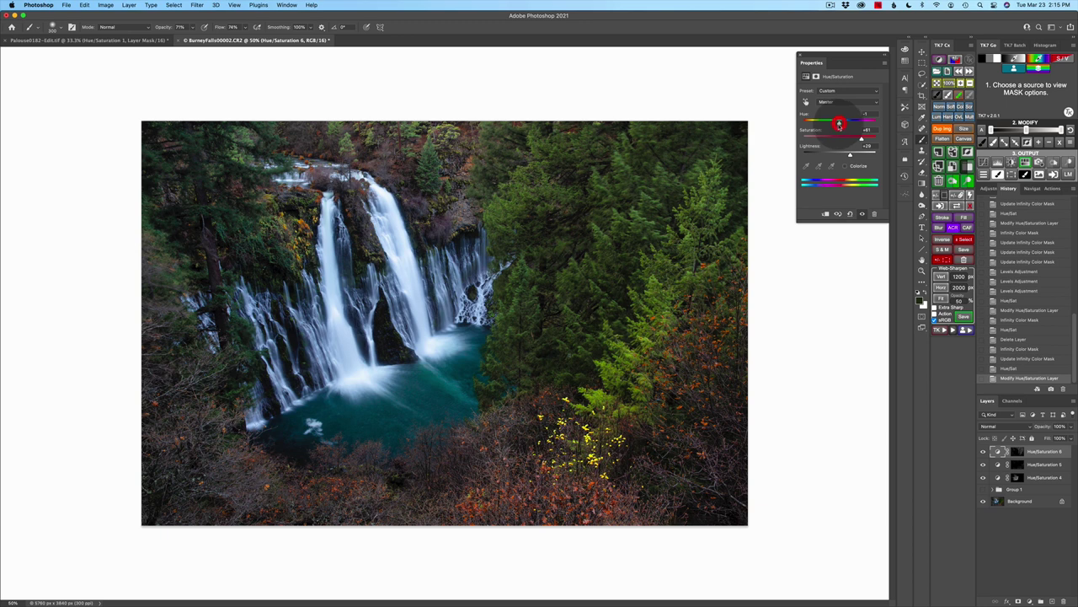
Step: Preview only the Background layer, restore all adjustment layers, then close the Properties panel
left_click(983, 503, "alt")
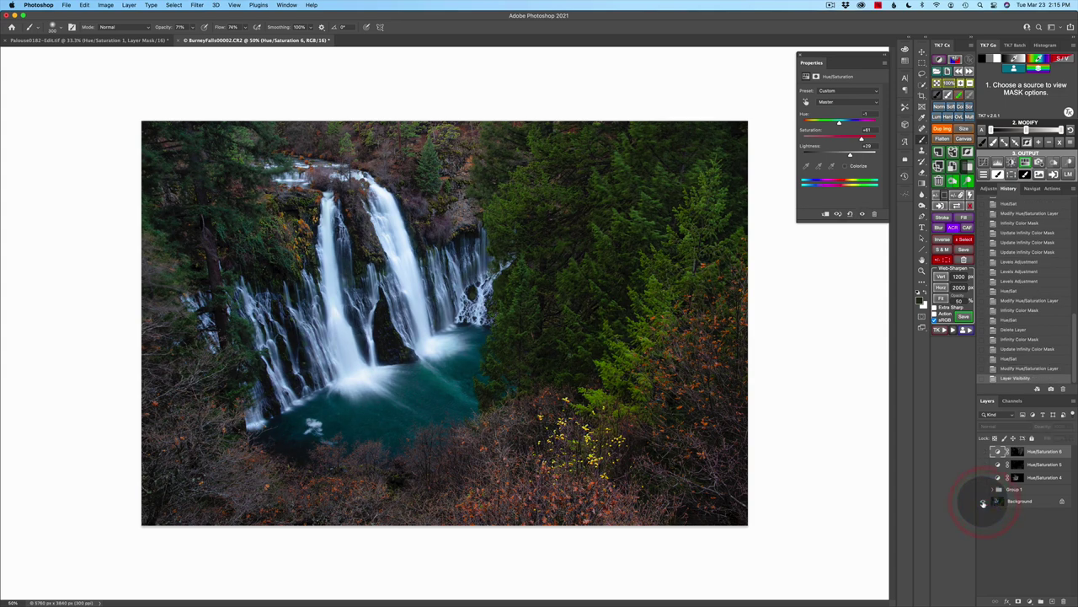
left_click(984, 503, "alt")
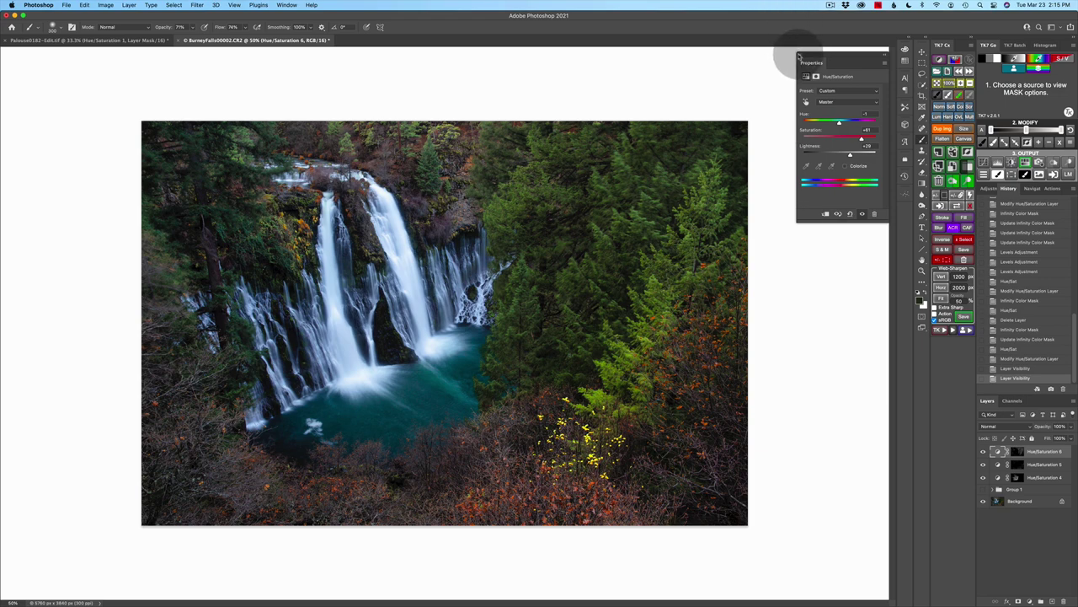
left_click(798, 56)
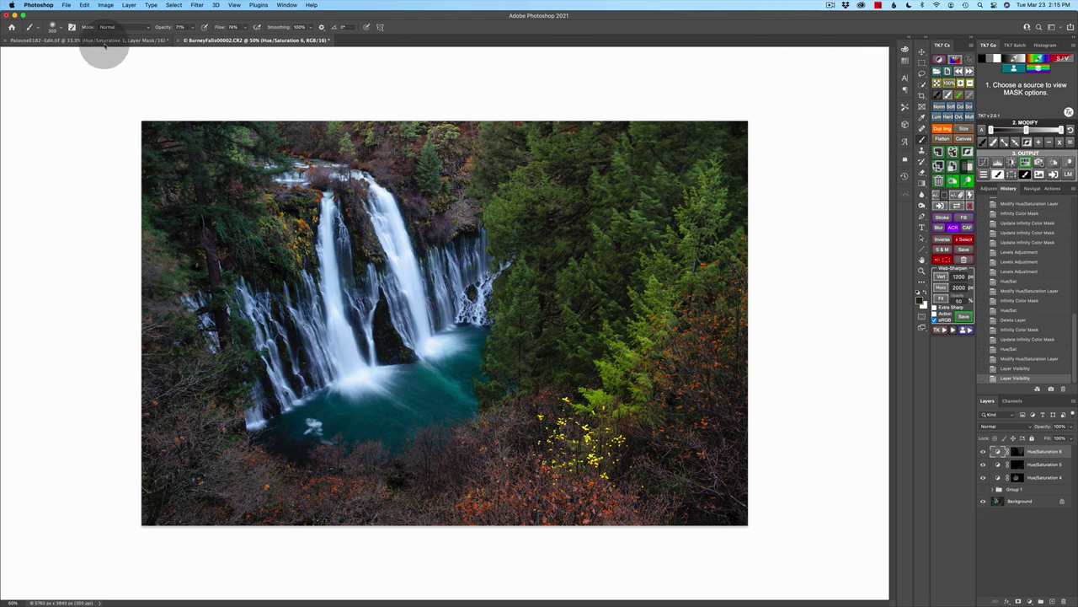
Step: Switch to Palouse0182-Edit.tif and group the Curves 1 through Vignette layers into Group 1
left_click(103, 40)
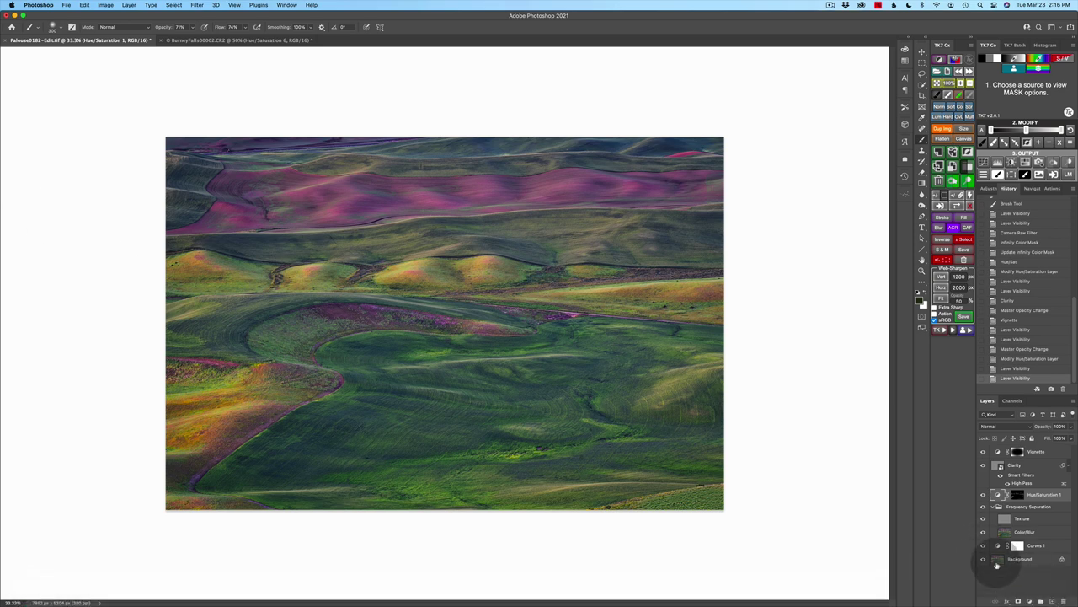
left_click(982, 560, "alt")
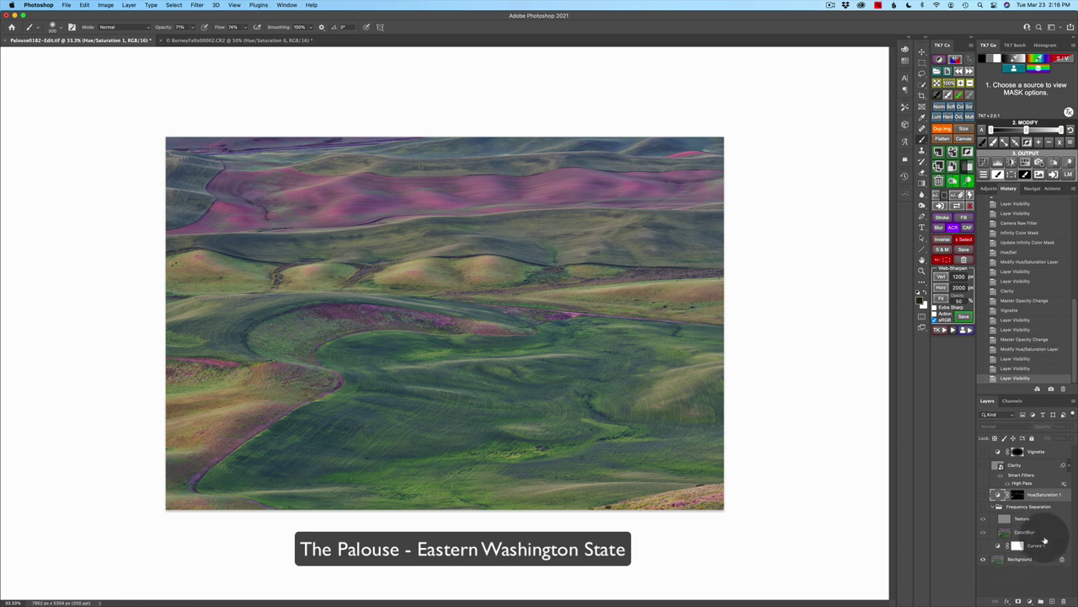
left_click(1056, 546)
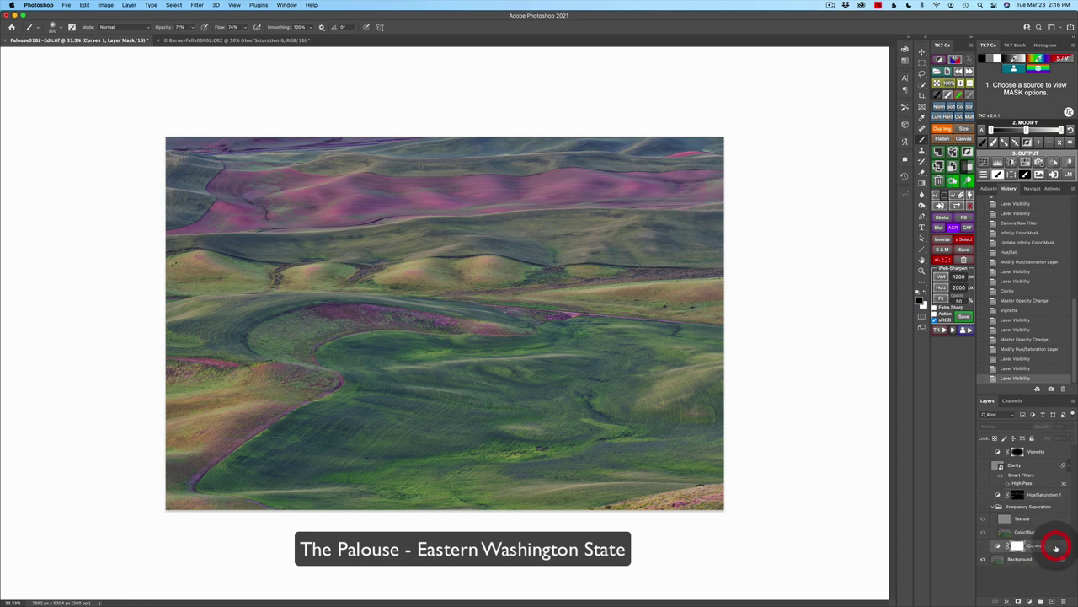
left_click(1057, 453)
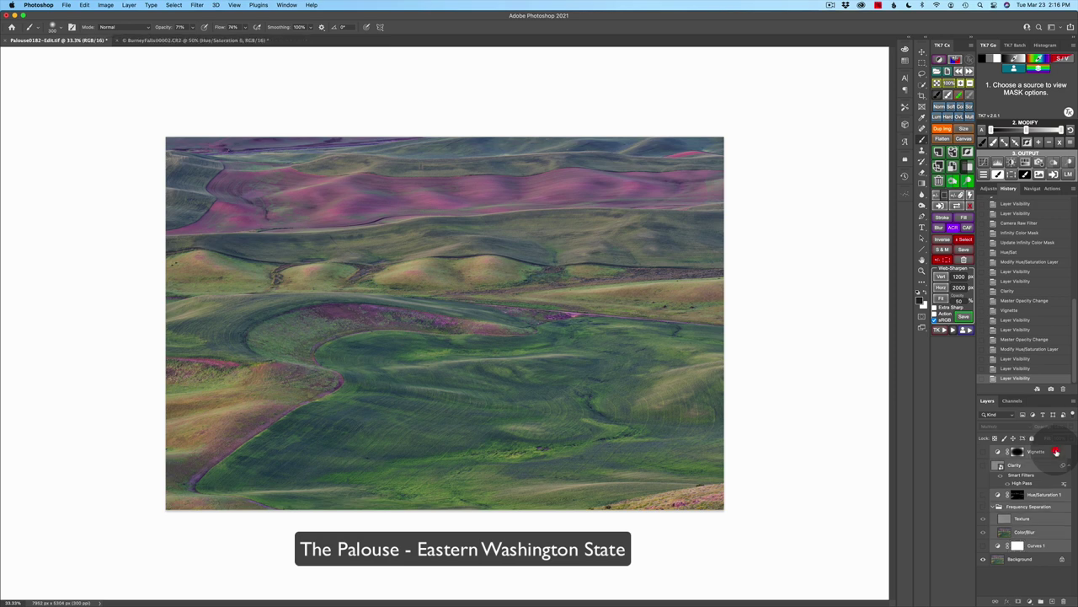
left_click_drag(1048, 476, 1043, 600)
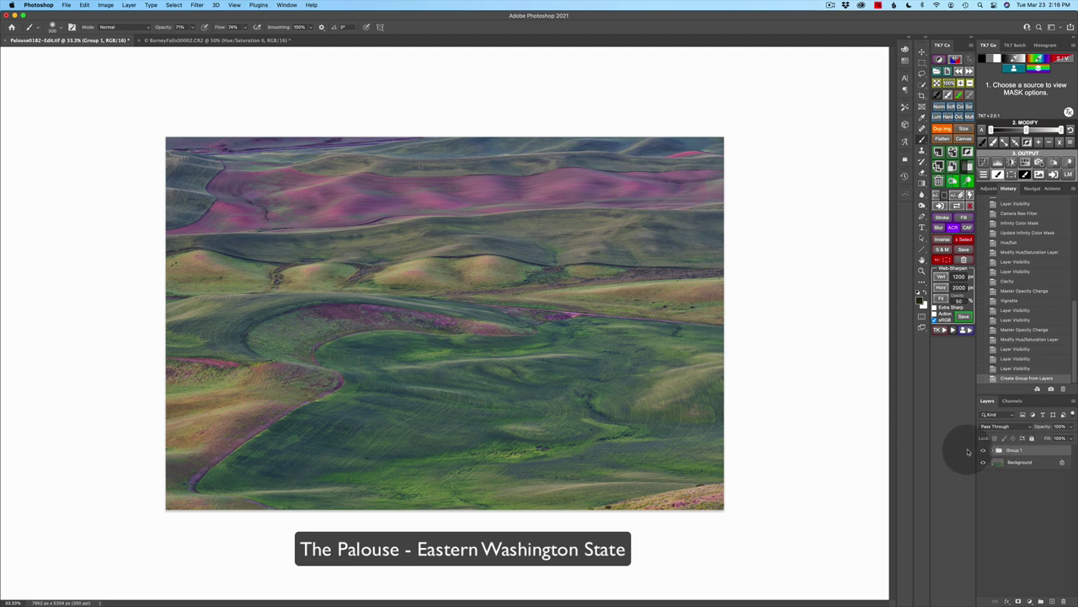
Step: Check Group 1's contents and toggle its visibility to compare, leaving it hidden
left_click(992, 450)
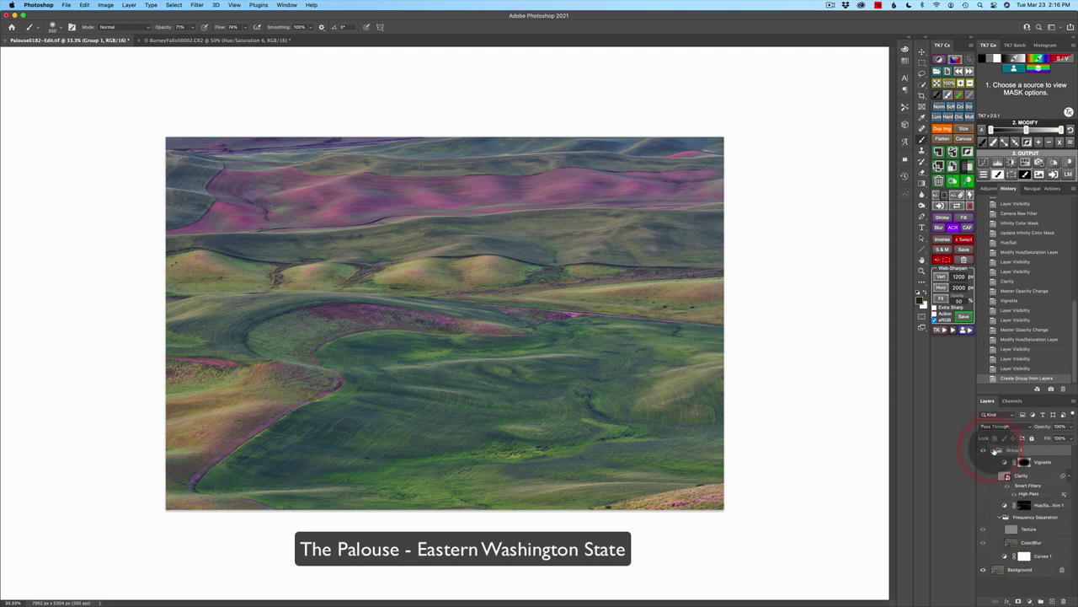
left_click(993, 449)
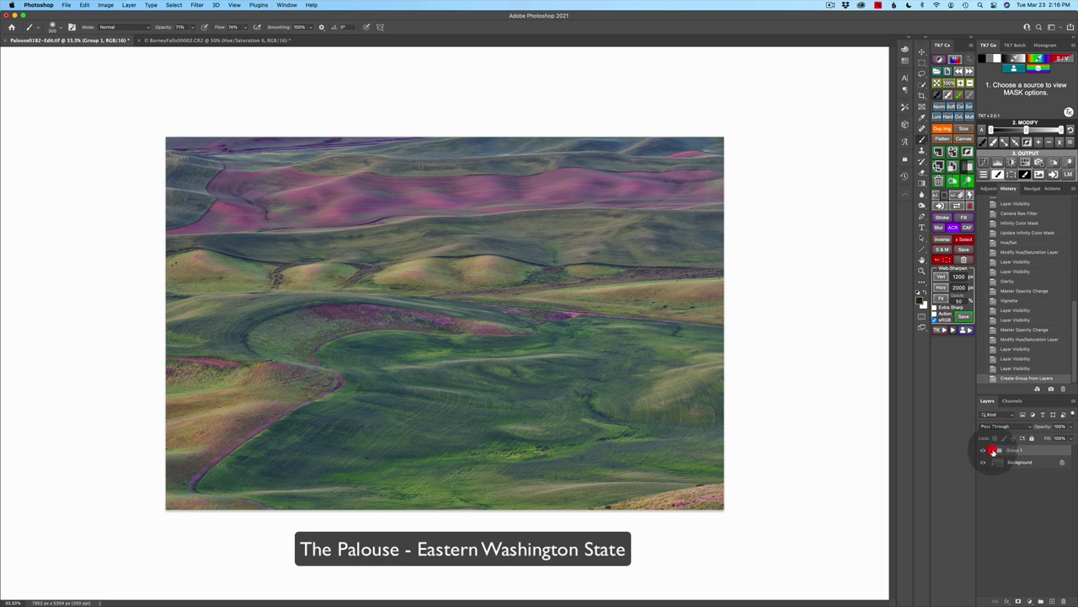
left_click(982, 451)
left_click(982, 451)
left_click(983, 451)
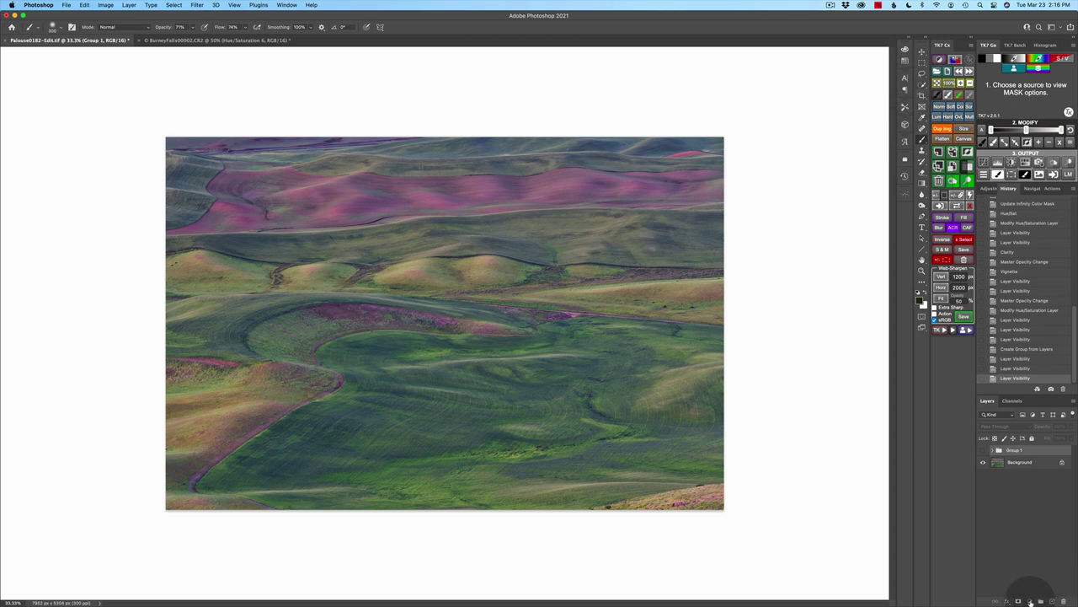
Step: Add a new Curves 2 adjustment layer above Group 1
left_click(1031, 601)
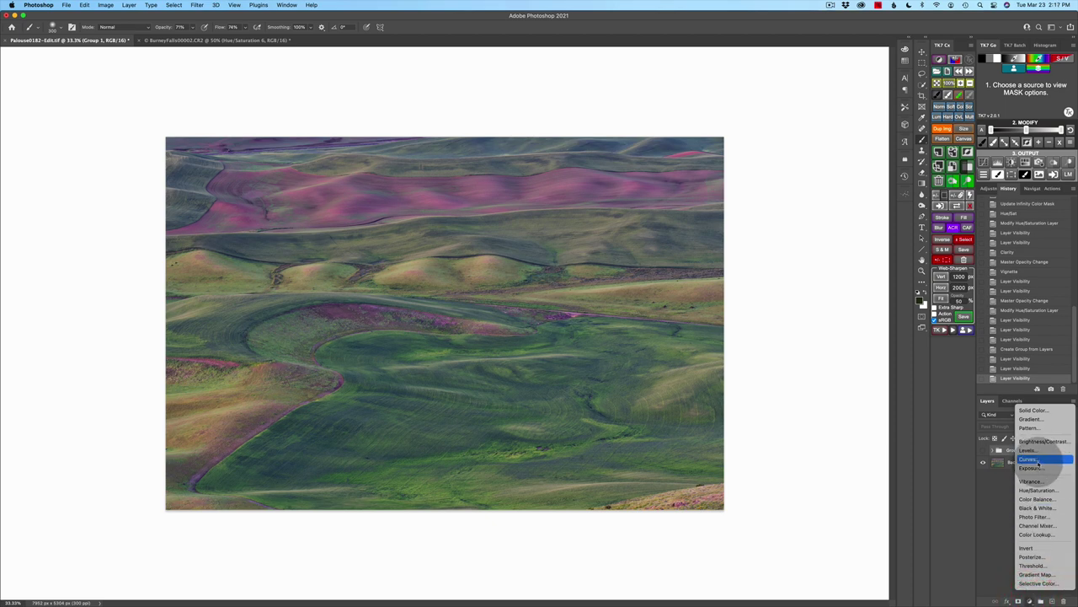
left_click(788, 174)
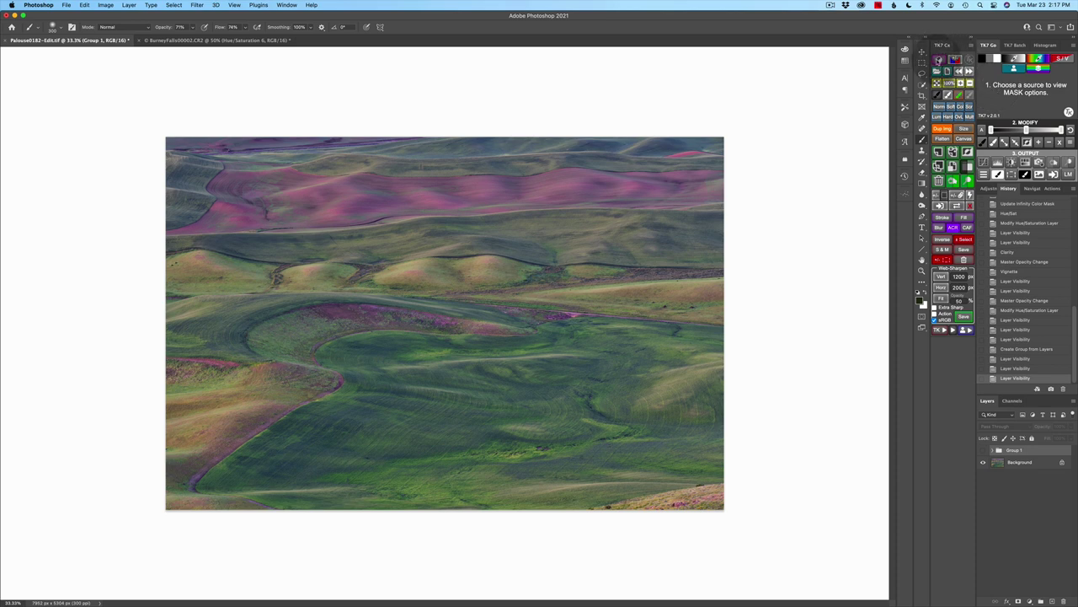
left_click(940, 62)
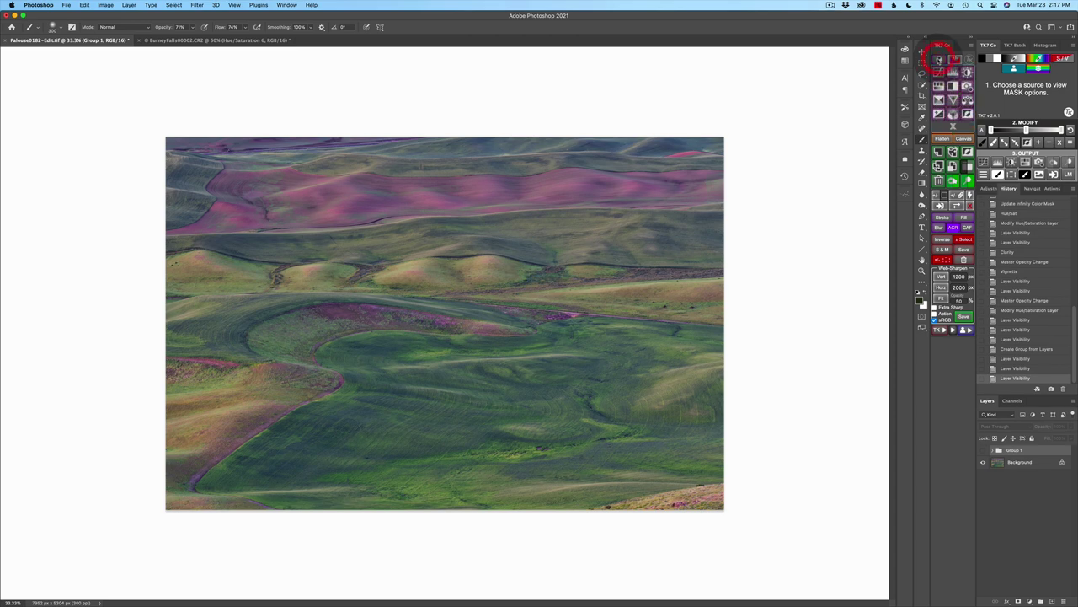
left_click(940, 60)
left_click(940, 61)
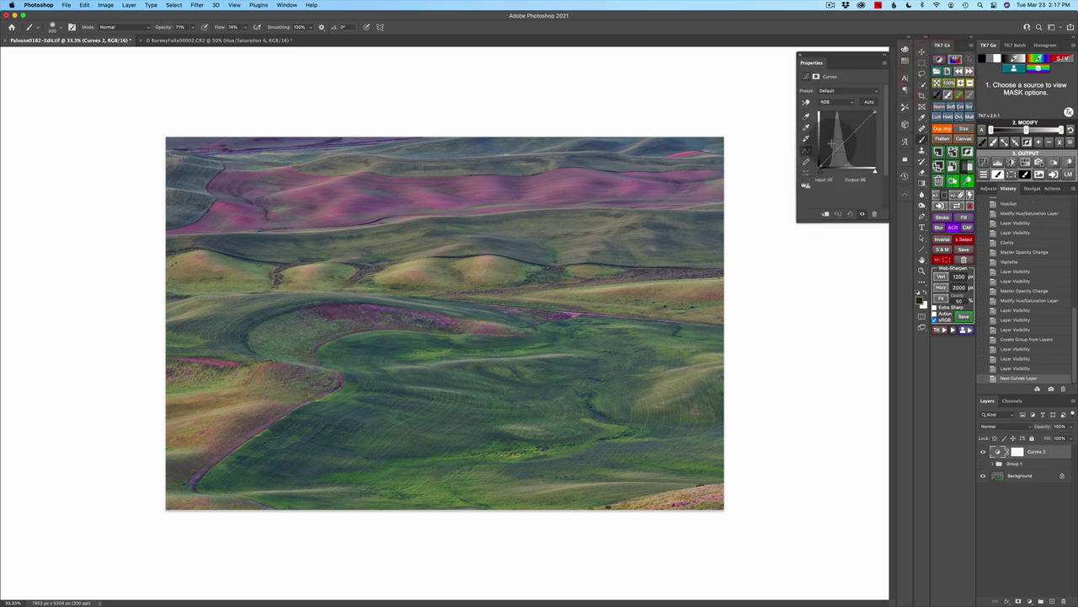
Step: Shape Curves 2 into an S-curve, darkening shadows and lifting highlights, then compare its visibility and opacity
left_click_drag(831, 143, 838, 149)
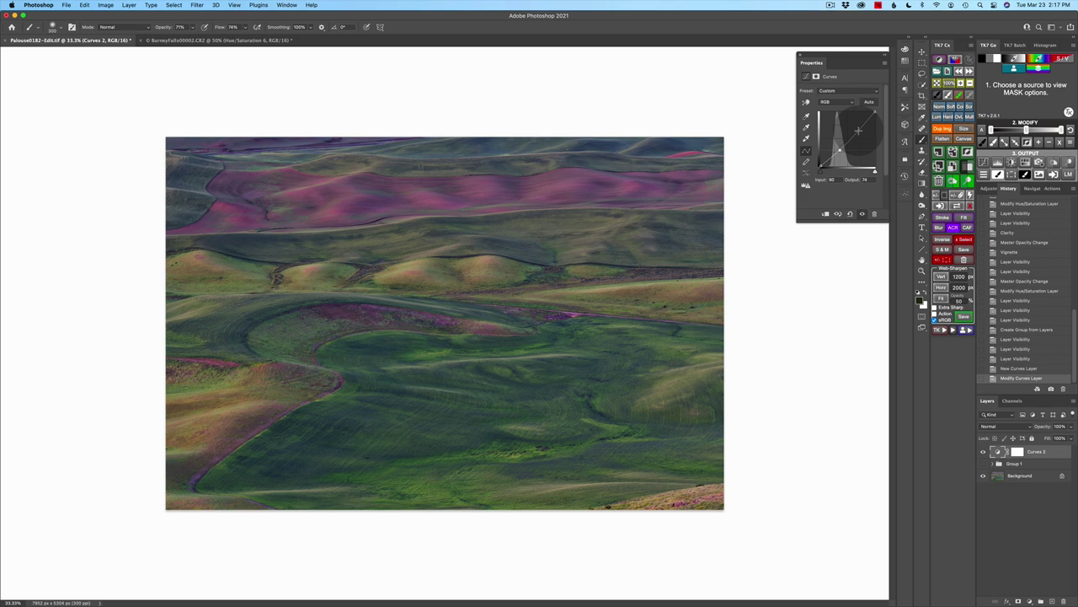
left_click_drag(856, 129, 854, 128)
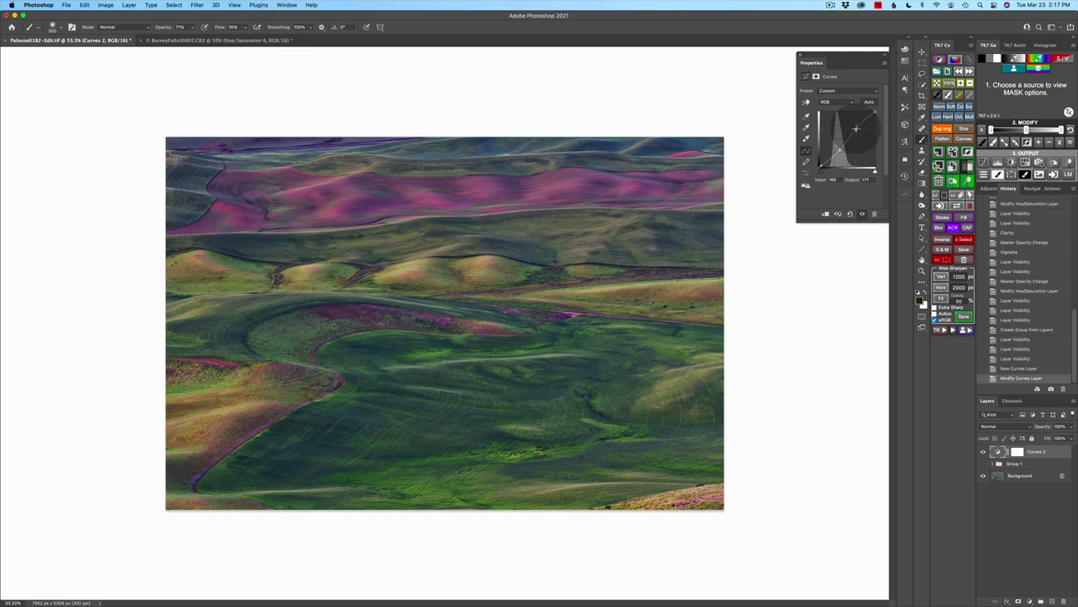
left_click(800, 55)
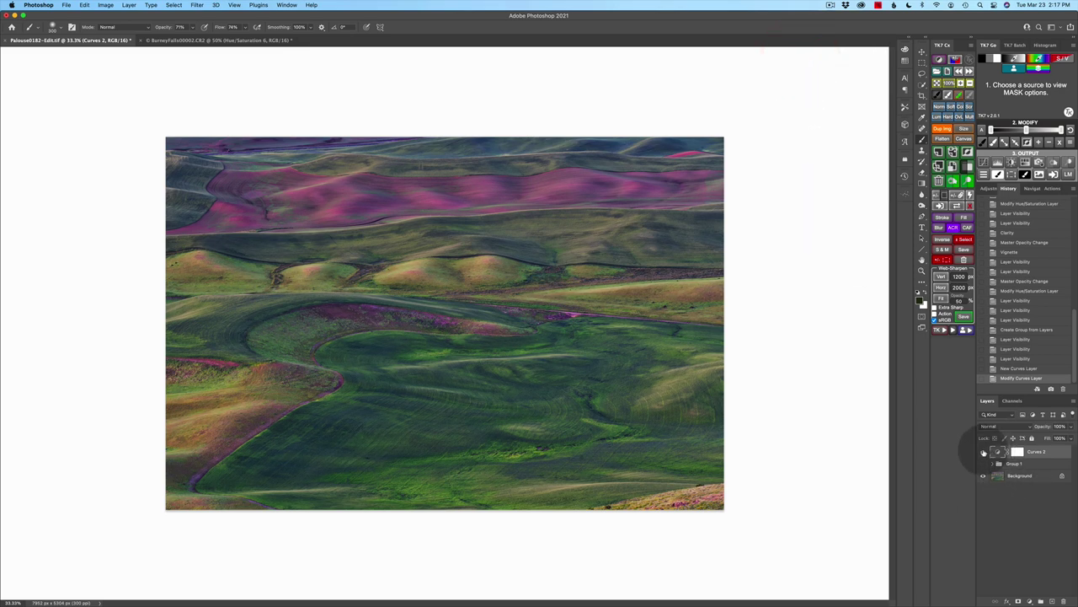
left_click(983, 452)
left_click(983, 453)
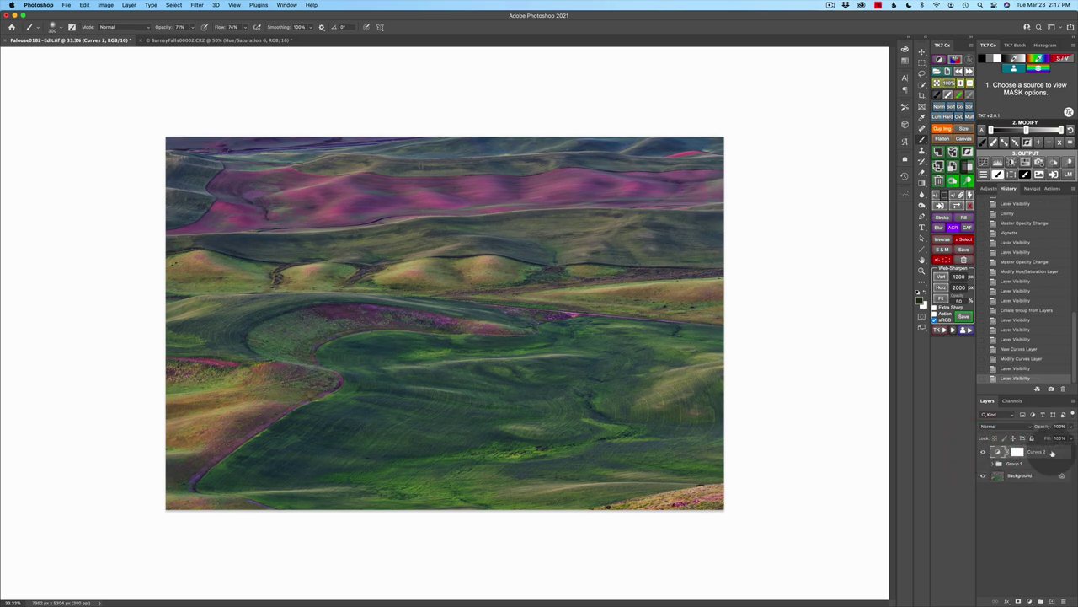
mouse_move(1072, 428)
left_mouse_down()
mouse_move(1032, 439)
mouse_move(1073, 438)
left_mouse_up()
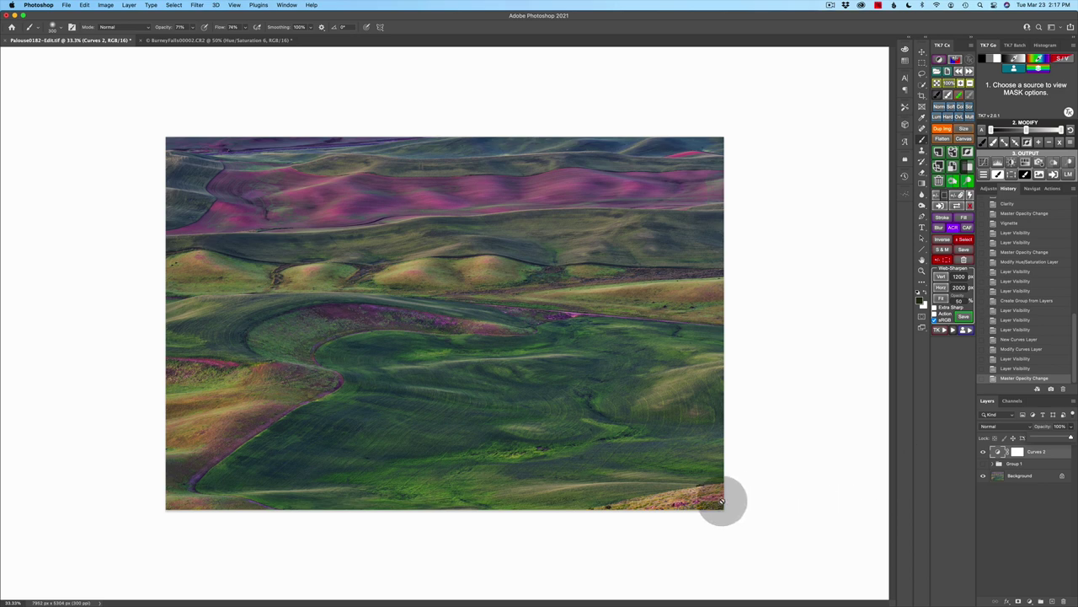
key("l")
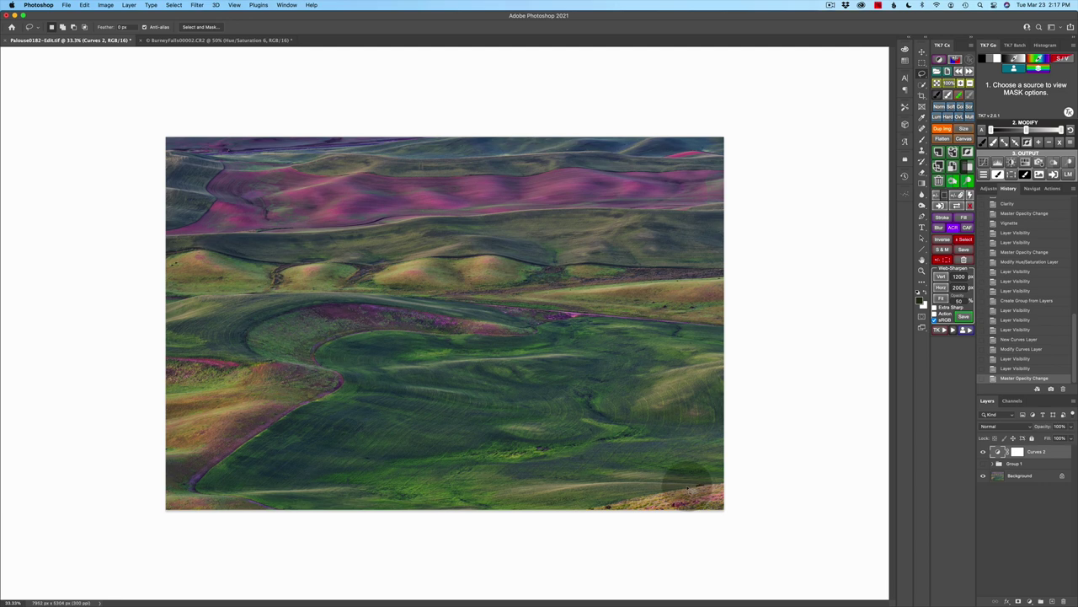
mouse_move(687, 485)
left_mouse_down()
mouse_move(693, 498)
mouse_move(615, 501)
mouse_move(705, 491)
mouse_move(717, 501)
mouse_move(657, 503)
mouse_move(481, 421)
mouse_move(713, 534)
left_mouse_up()
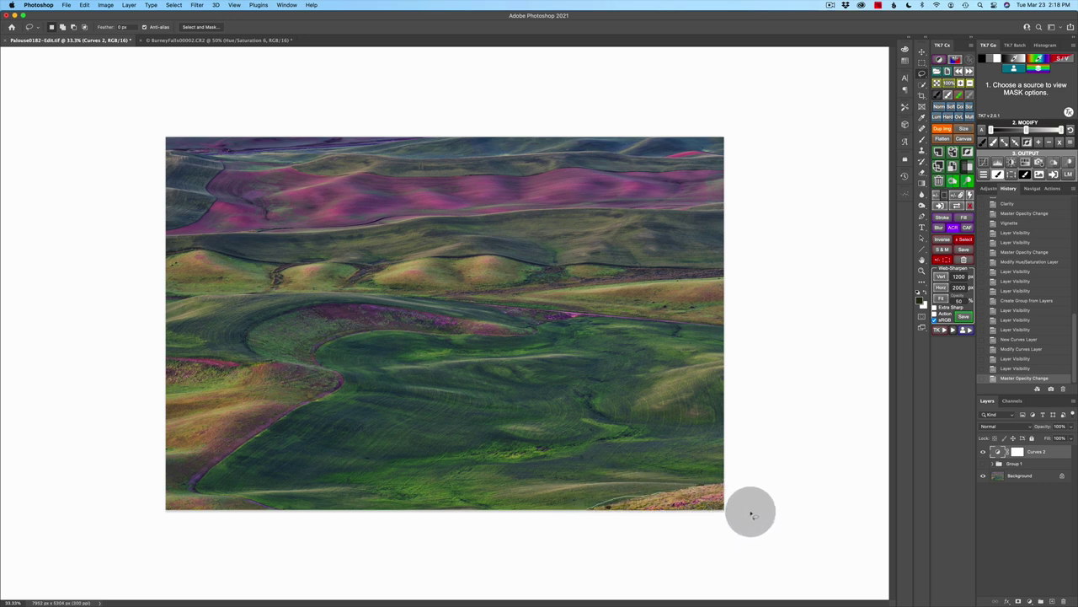
mouse_move(741, 489)
left_mouse_down()
mouse_move(688, 476)
mouse_move(662, 510)
left_mouse_up()
right_click(684, 499)
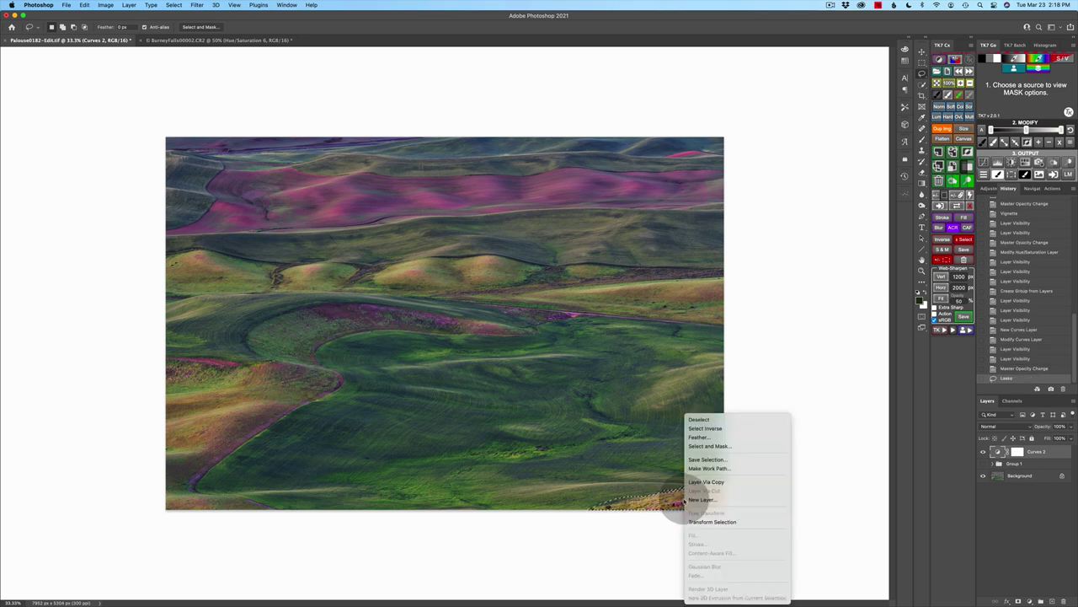
left_click(720, 439)
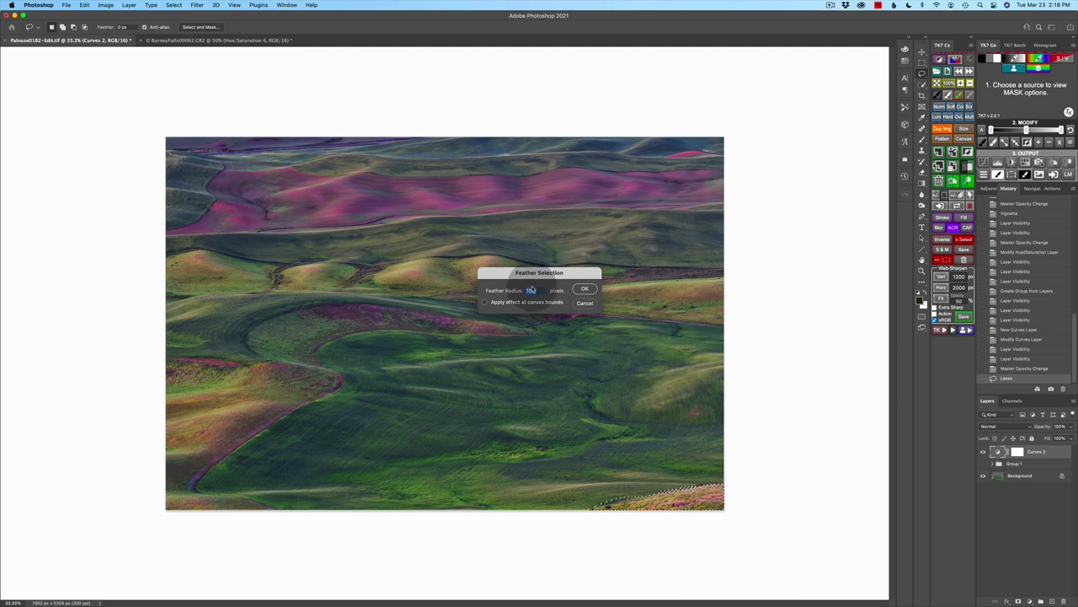
type("200")
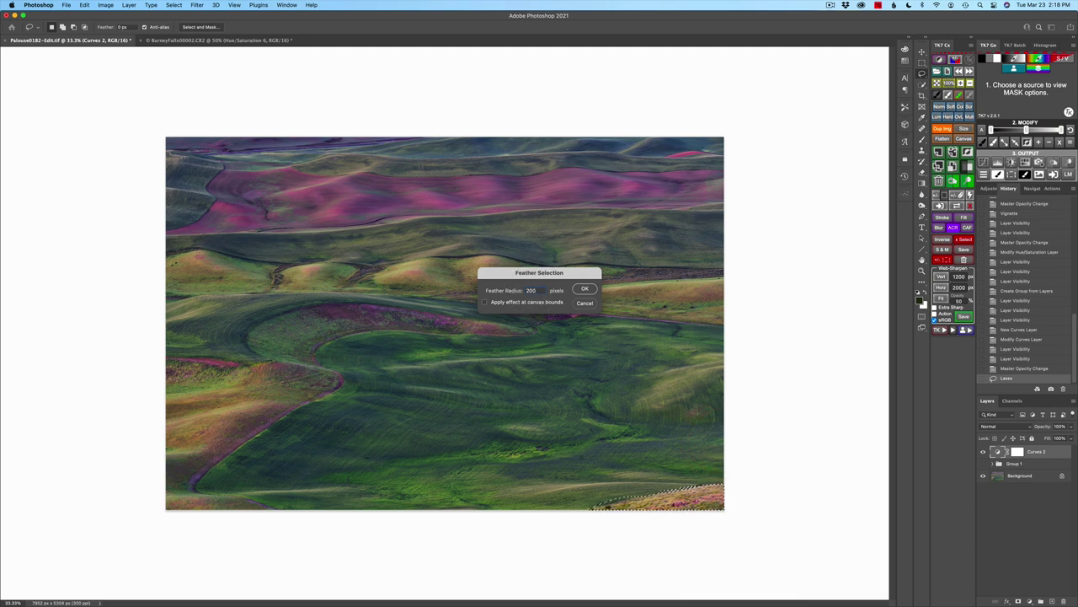
left_click(582, 288)
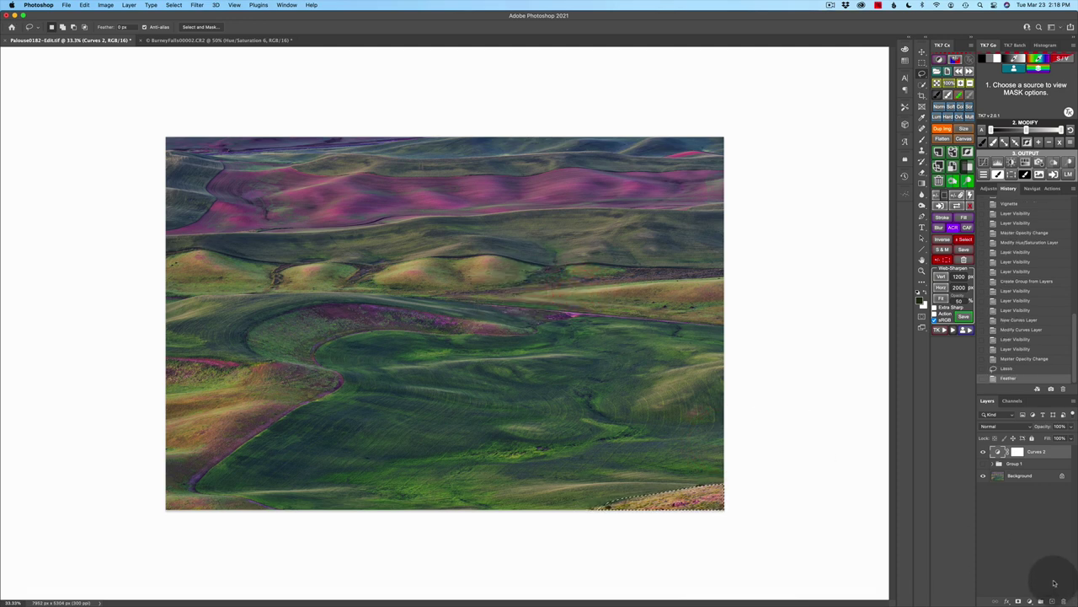
left_click(1030, 601)
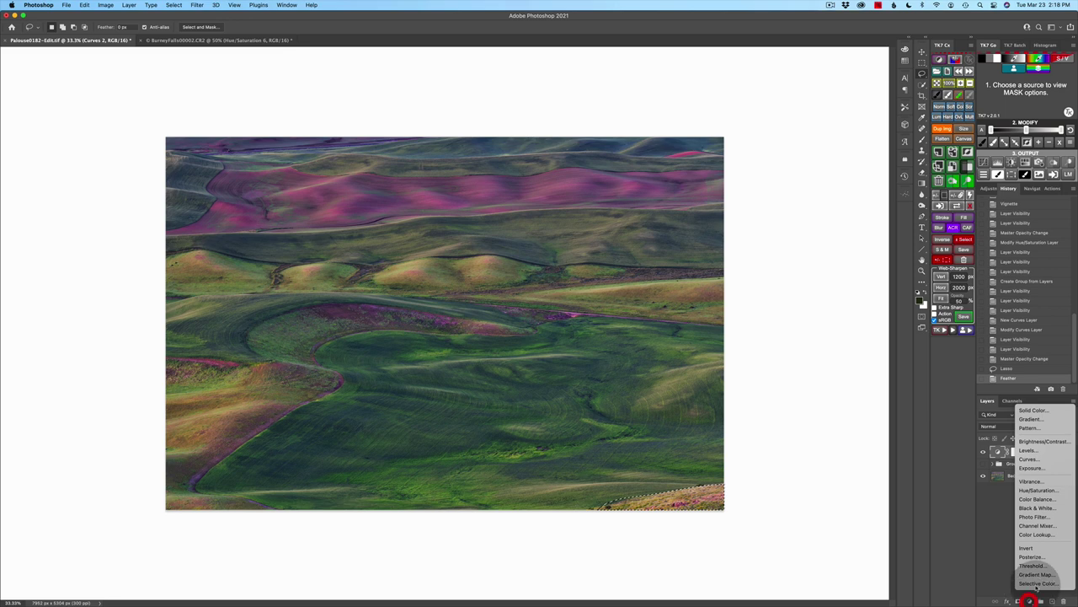
left_click(1066, 459)
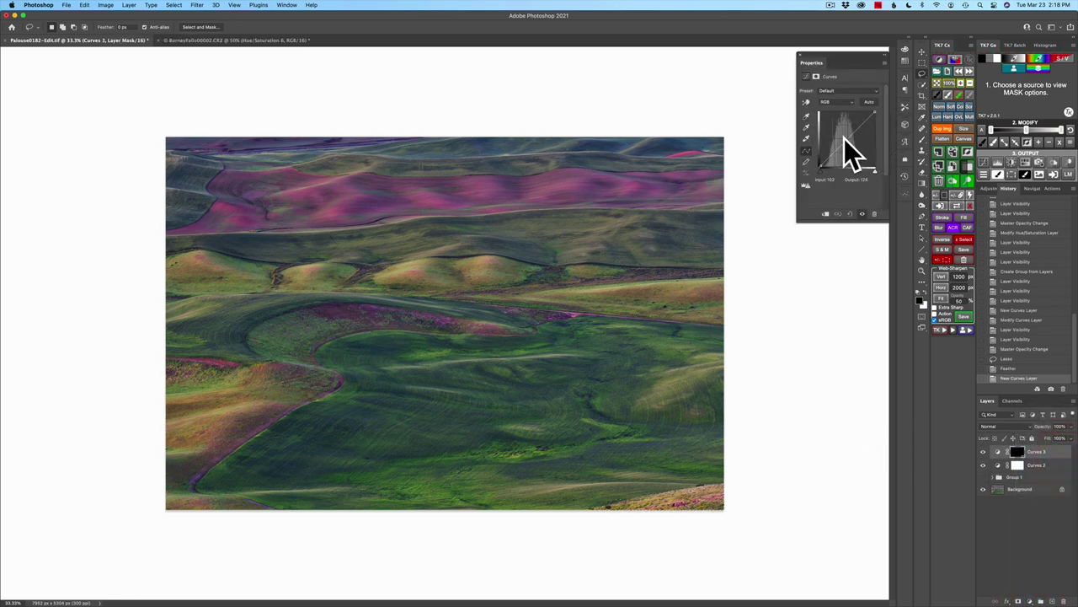
left_click_drag(853, 139, 855, 147)
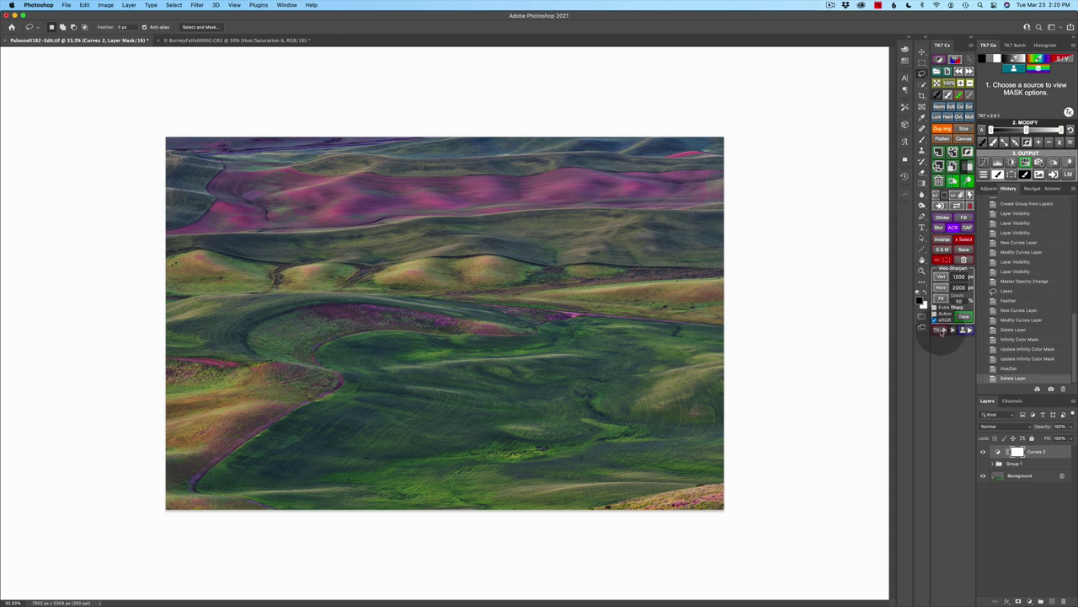
Step: Run the TK Frequency Separation action, keeping the Gaussian Blur radius at 10.0 pixels
left_click(940, 331)
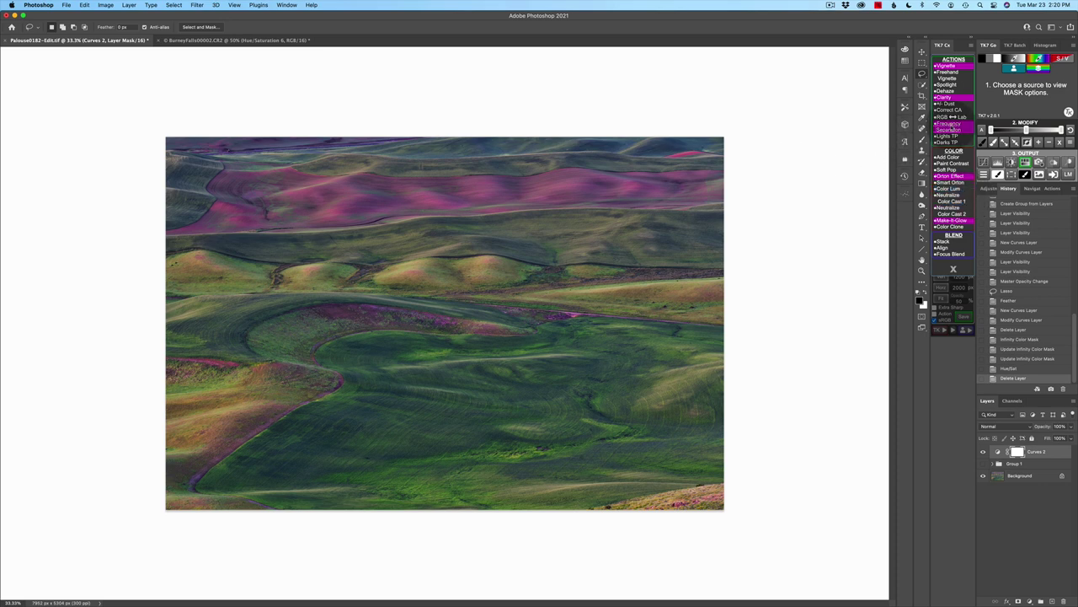
left_click(951, 127)
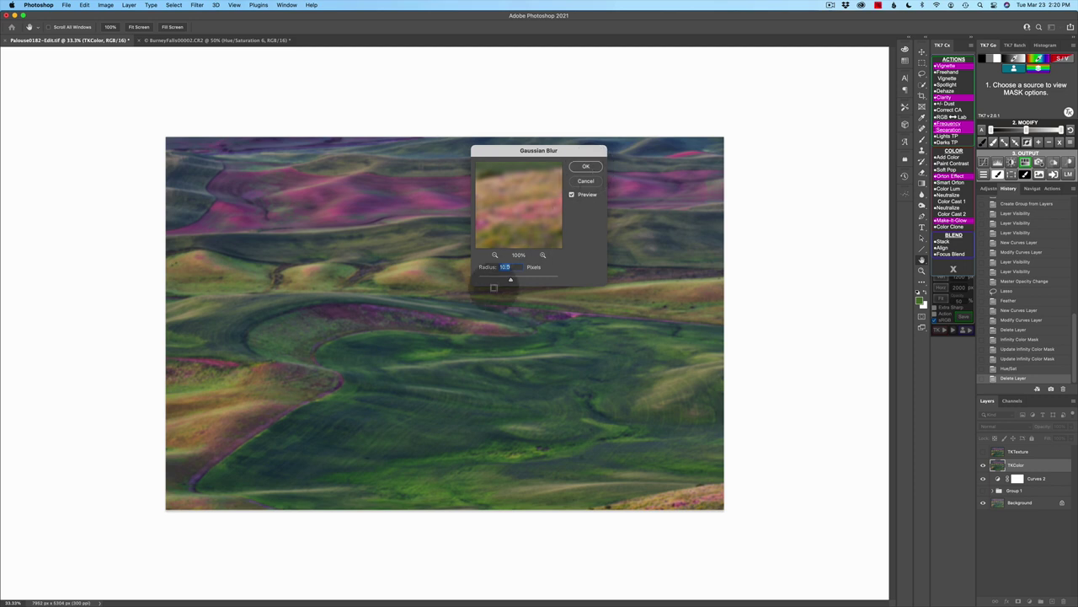
left_click(587, 168)
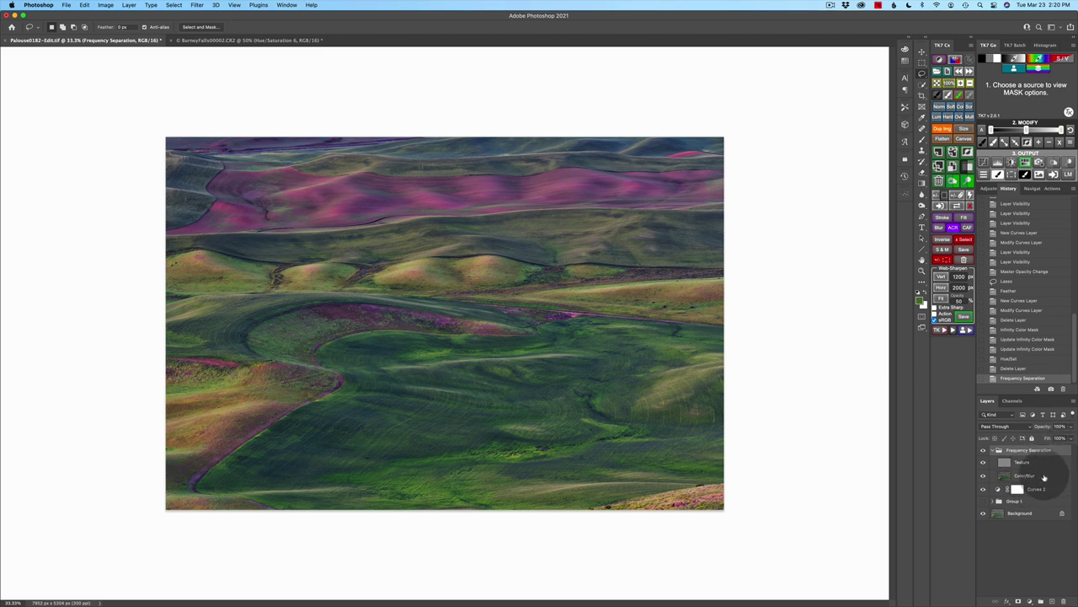
left_click(983, 463)
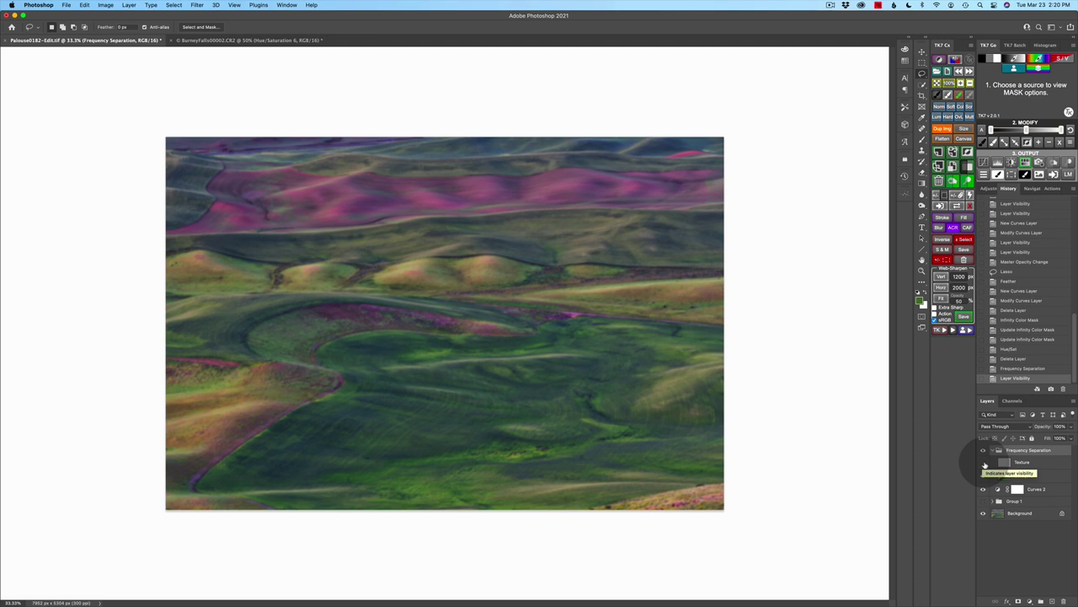
left_click(984, 462)
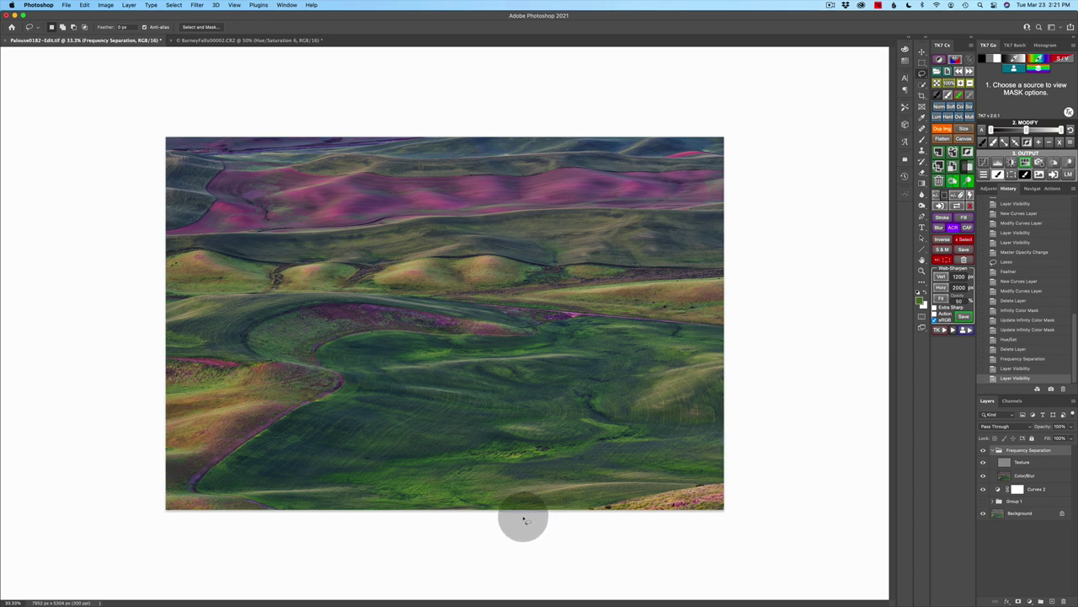
Step: Choose the Brush, target the Color/Blur layer, and sample the lower field's green
key("b")
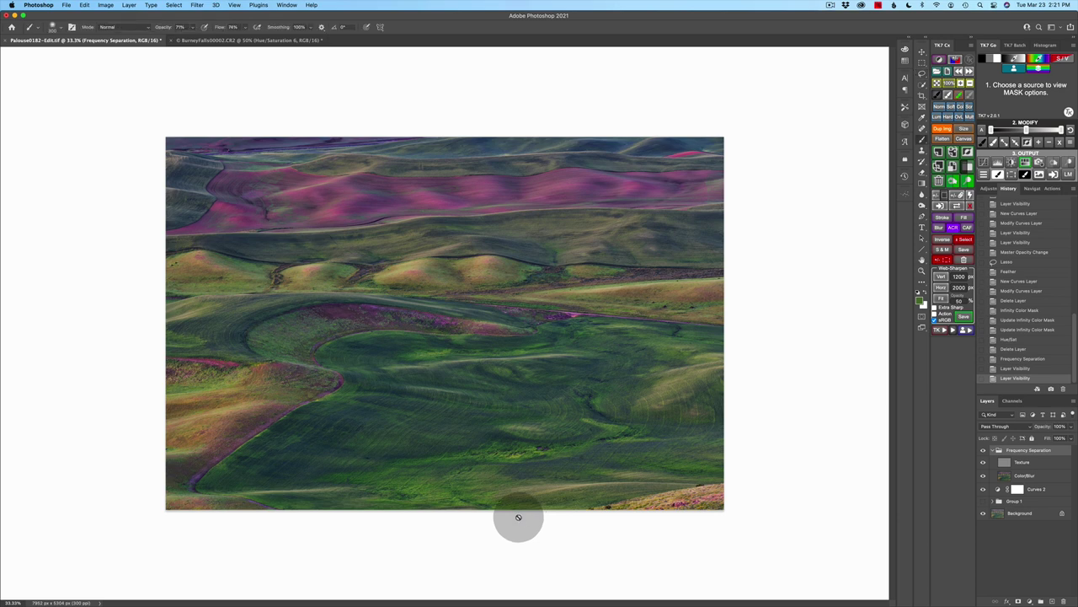
left_click(1040, 478)
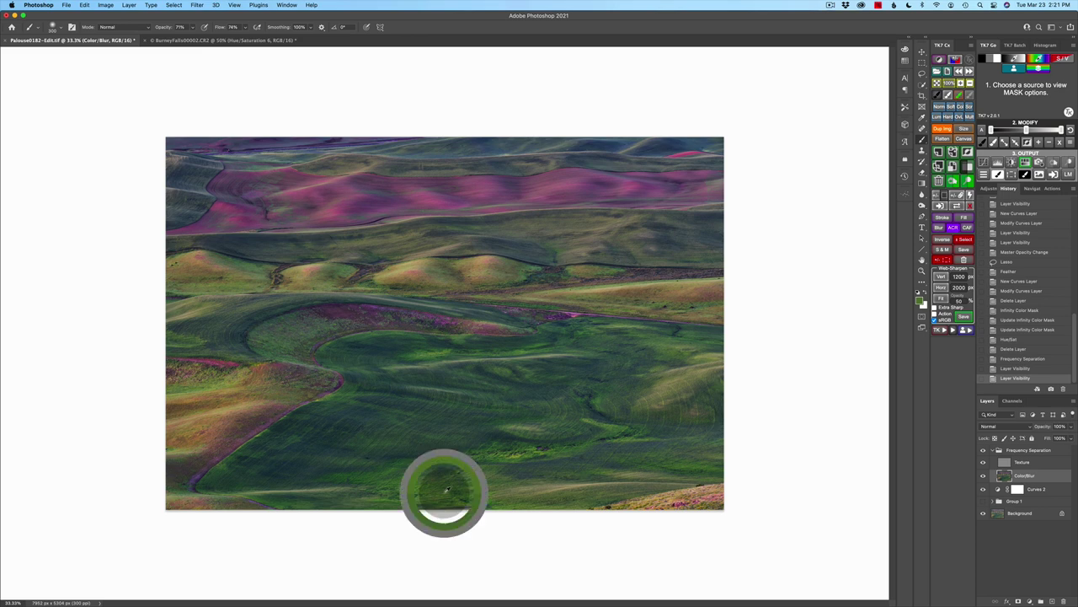
left_click(443, 490)
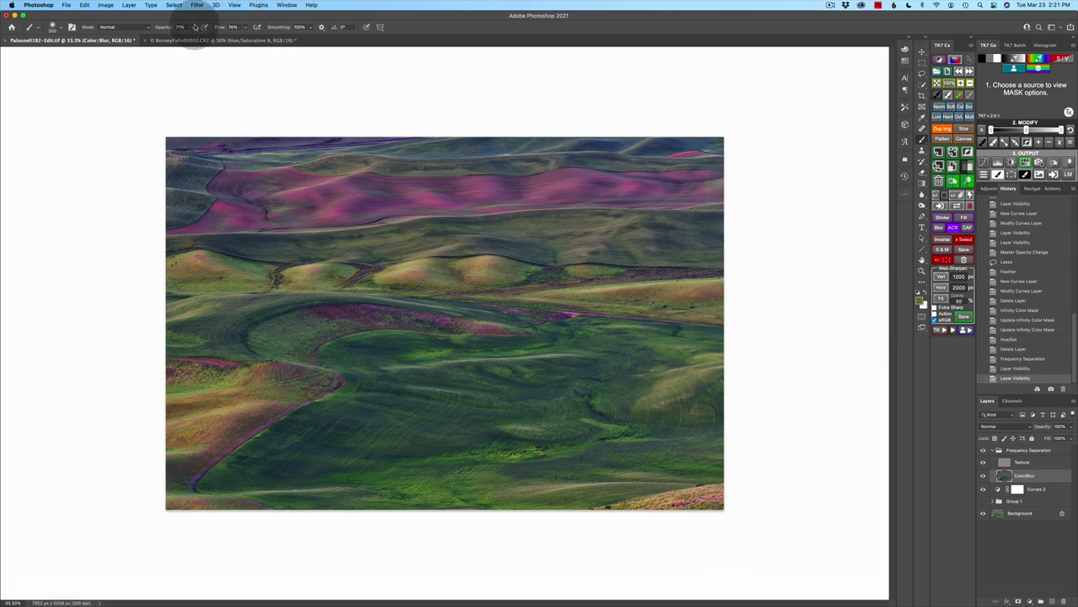
Step: Set the brush opacity to 33% and lower its flow
left_click(224, 28)
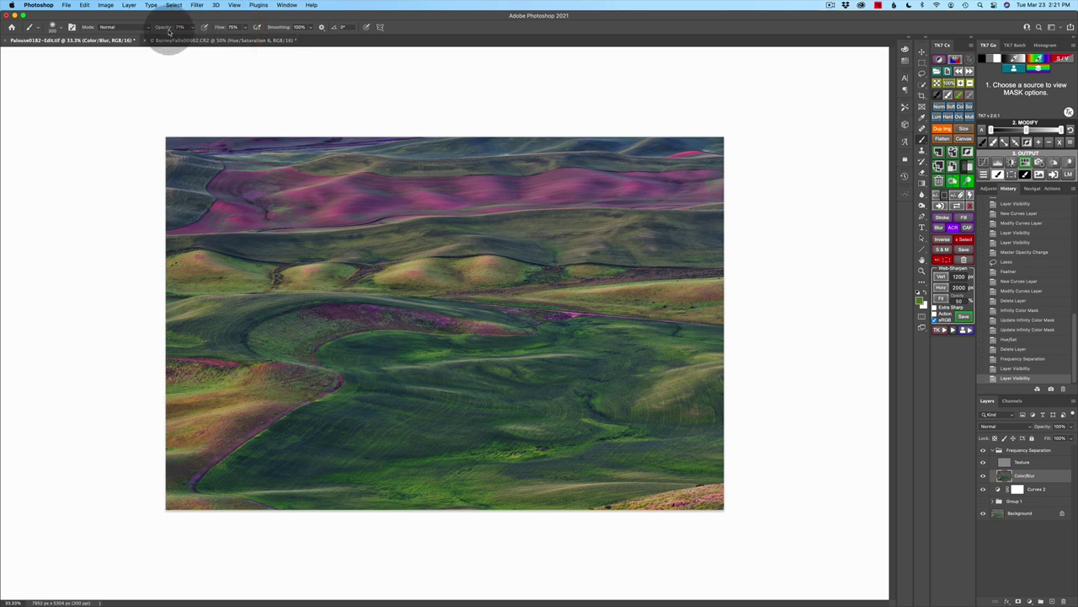
mouse_move(170, 29)
left_mouse_down()
mouse_move(133, 28)
mouse_move(171, 27)
mouse_move(155, 35)
left_mouse_up()
type("82")
key("Return")
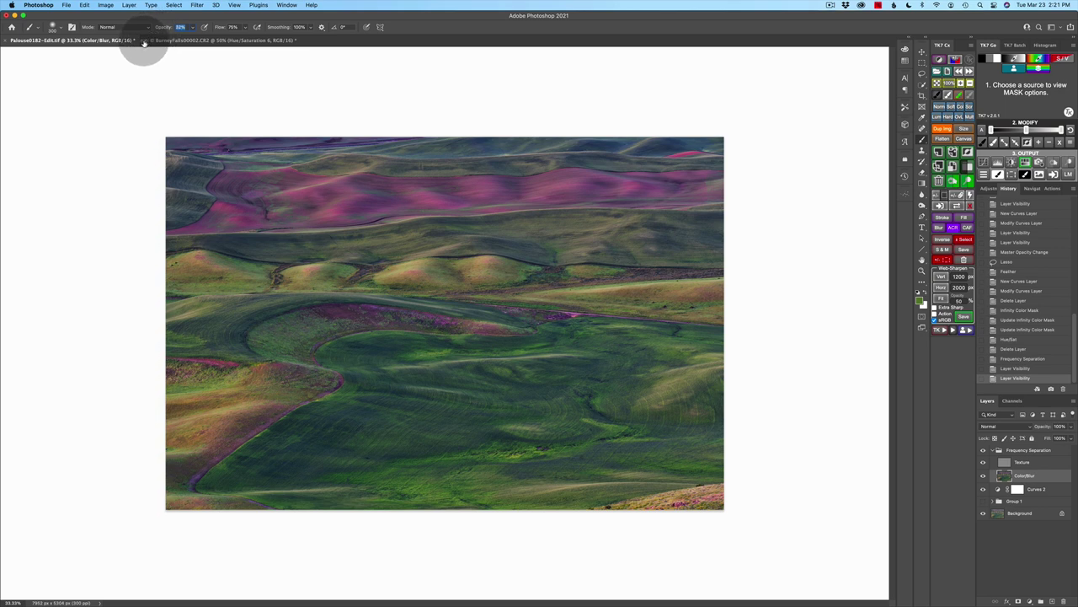
type("33")
left_click_drag(221, 30, 193, 28)
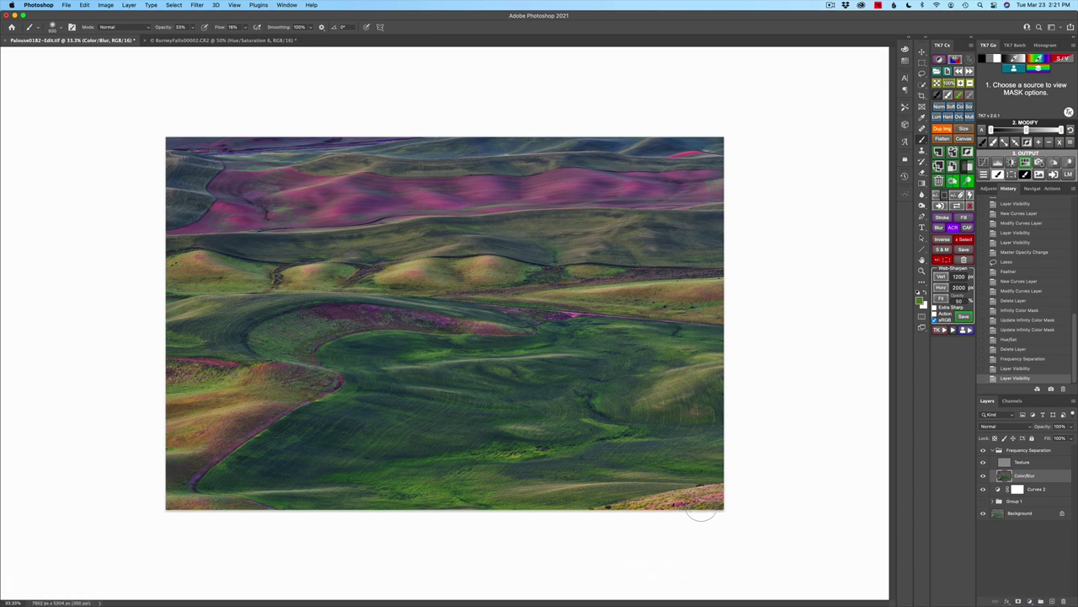
Step: Dab and stroke the sampled green along the bottom and lower-right edges, adjusting brush opacity midway
left_click(639, 516)
left_click(737, 494)
left_click(604, 515)
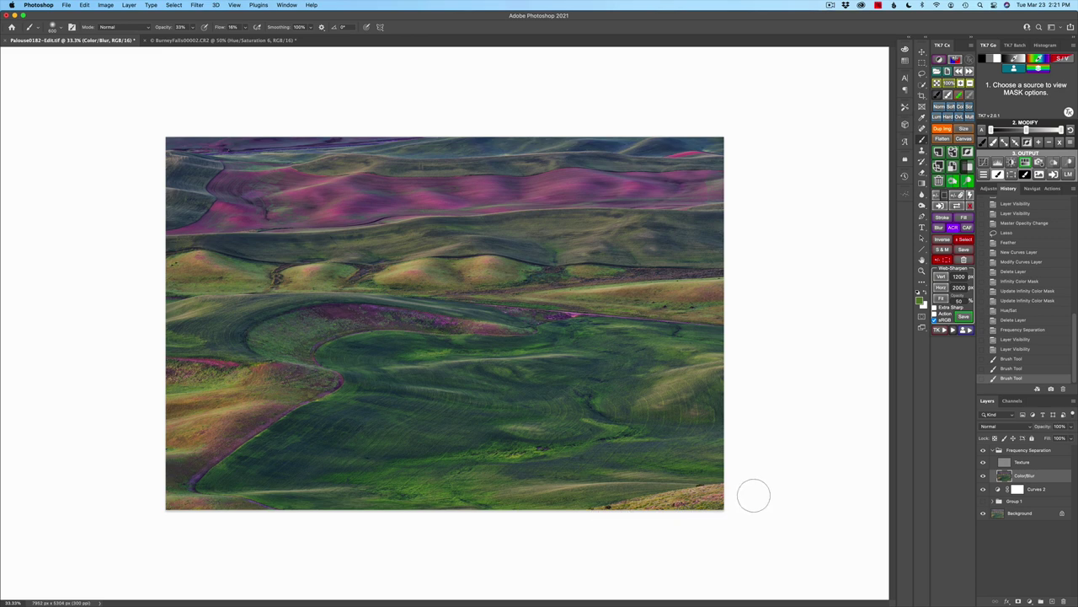
left_click(724, 502)
left_click(559, 575)
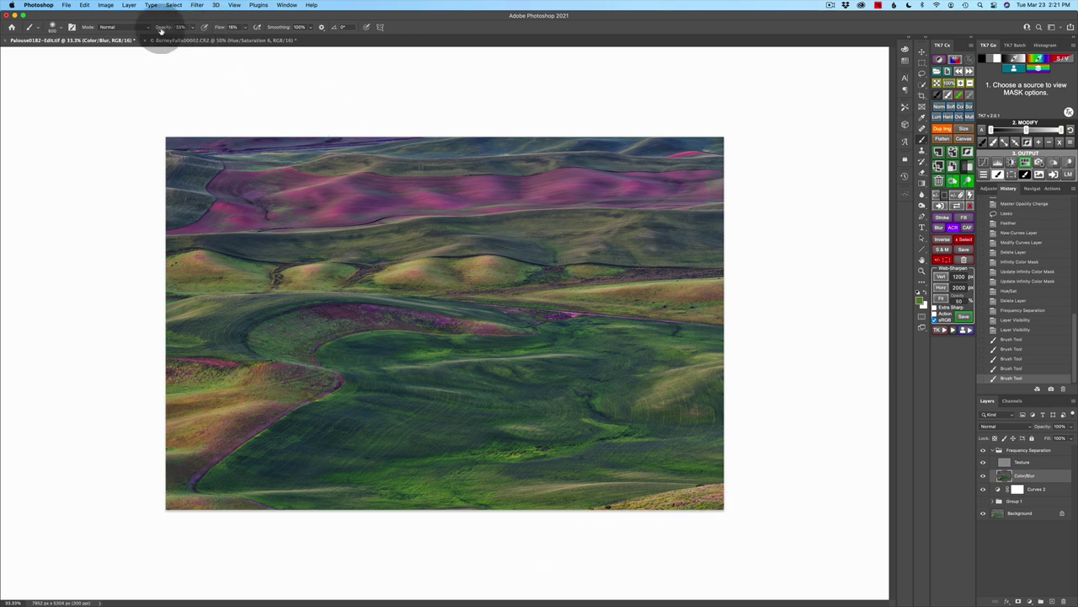
left_click_drag(162, 32, 226, 29)
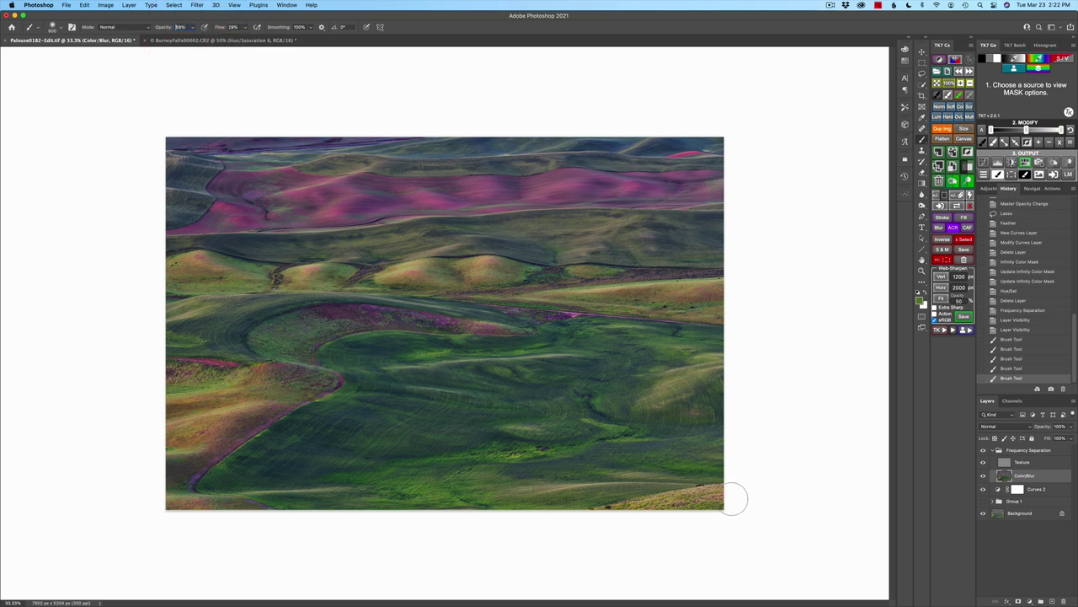
left_click_drag(699, 510, 590, 517)
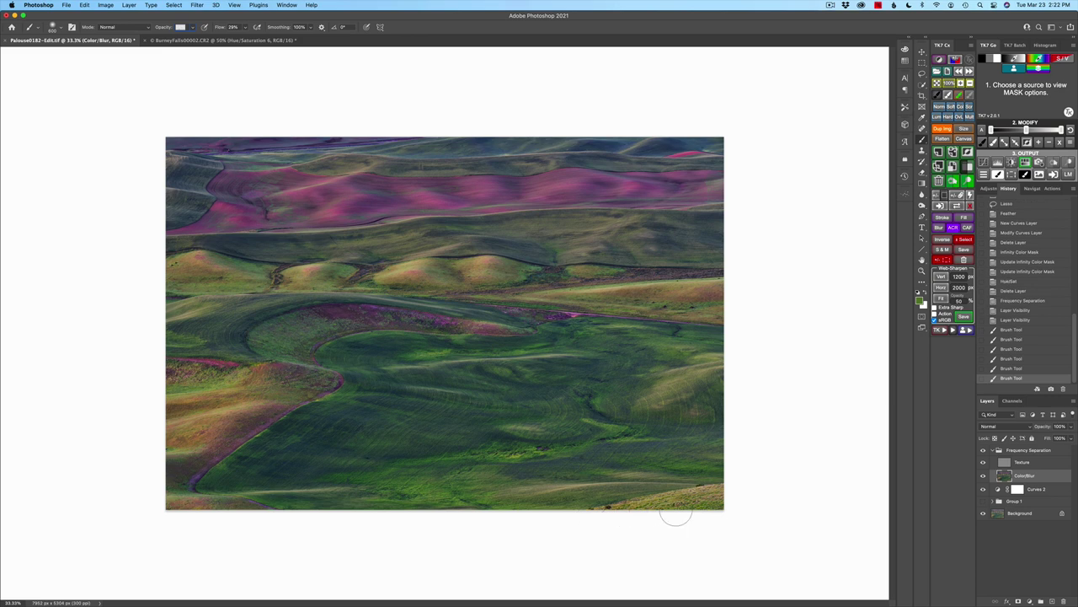
mouse_move(680, 514)
left_mouse_down()
mouse_move(739, 501)
mouse_move(618, 517)
left_mouse_up()
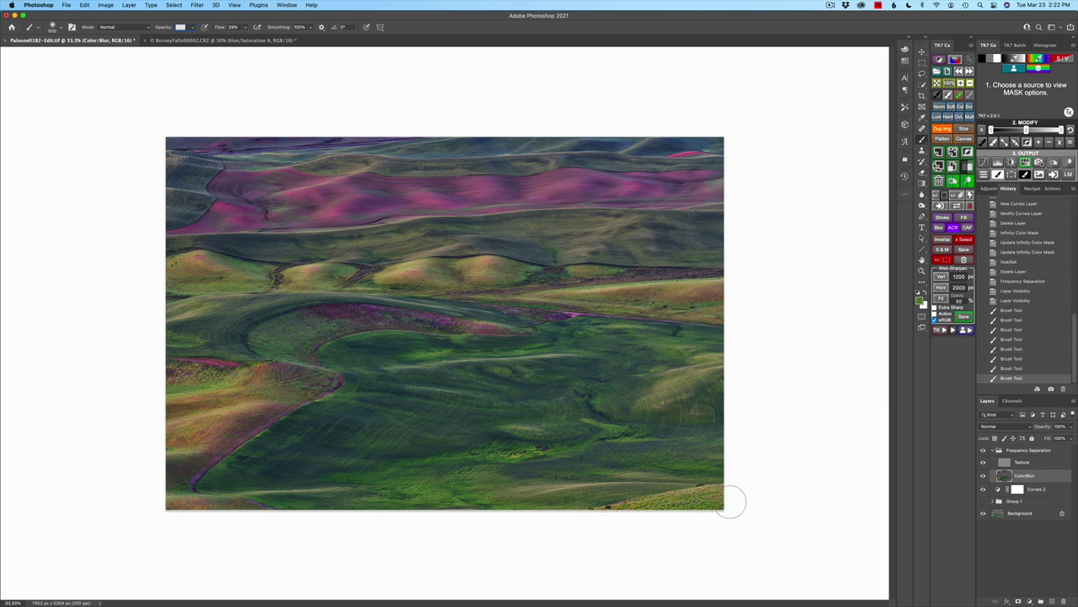
left_click_drag(735, 500, 727, 498)
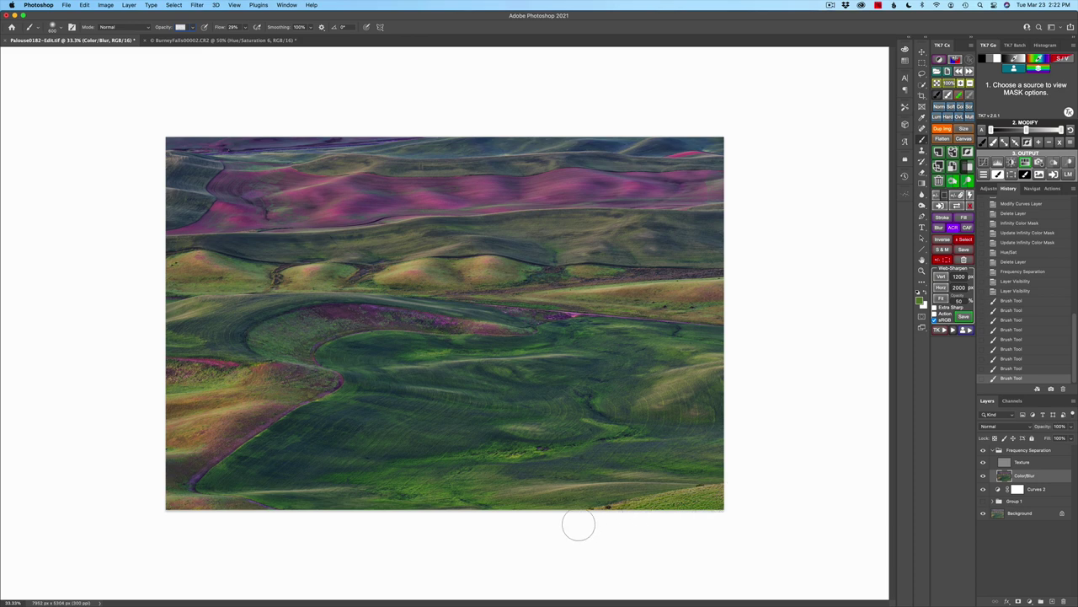
left_click_drag(579, 524, 578, 541)
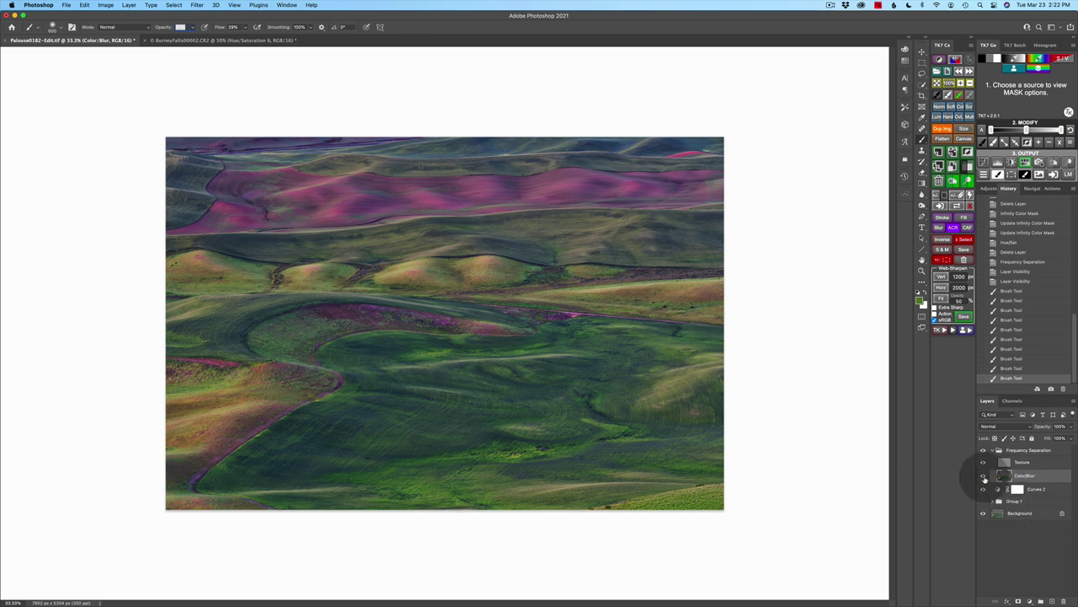
Step: Paint green over the bottom-right corner at 58% opacity, comparing Color/Blur and the Frequency Separation group on and off
left_click(984, 477)
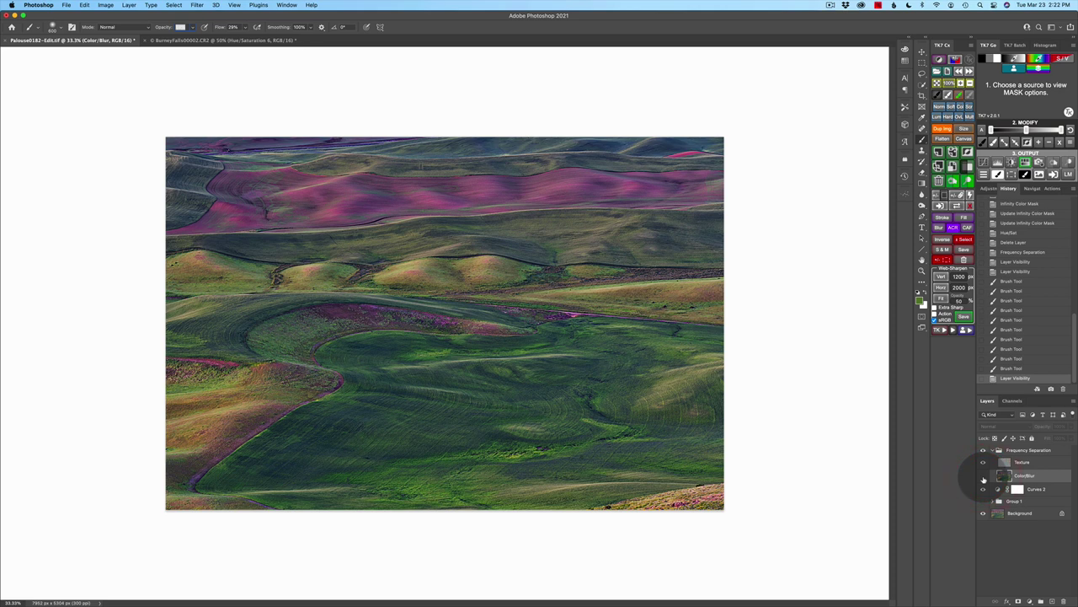
left_click(983, 478)
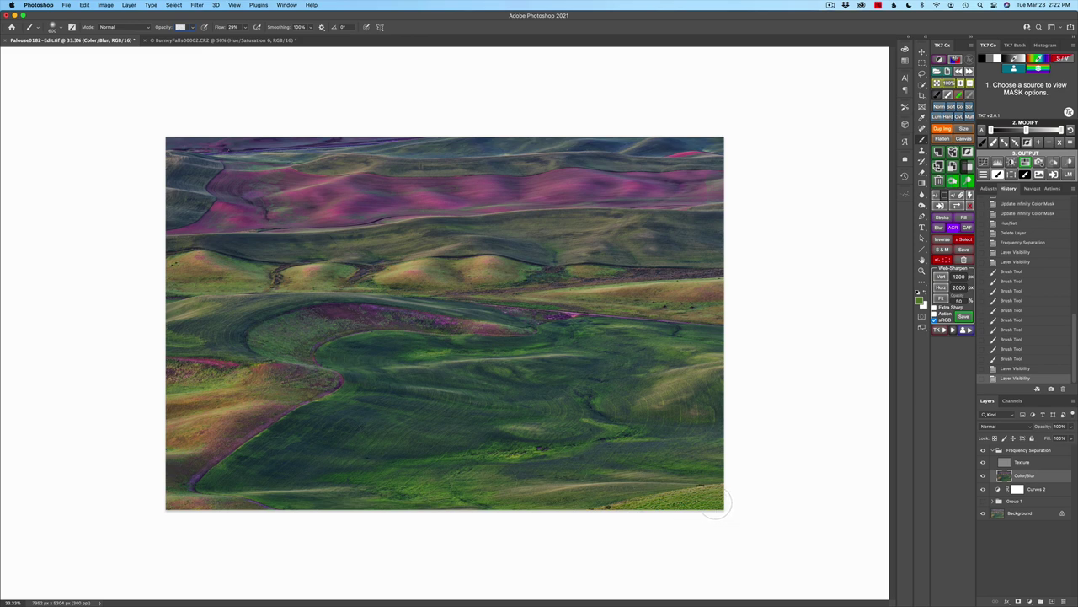
type("58")
key("Return")
mouse_move(674, 522)
left_mouse_down()
mouse_move(736, 513)
mouse_move(652, 513)
left_mouse_up()
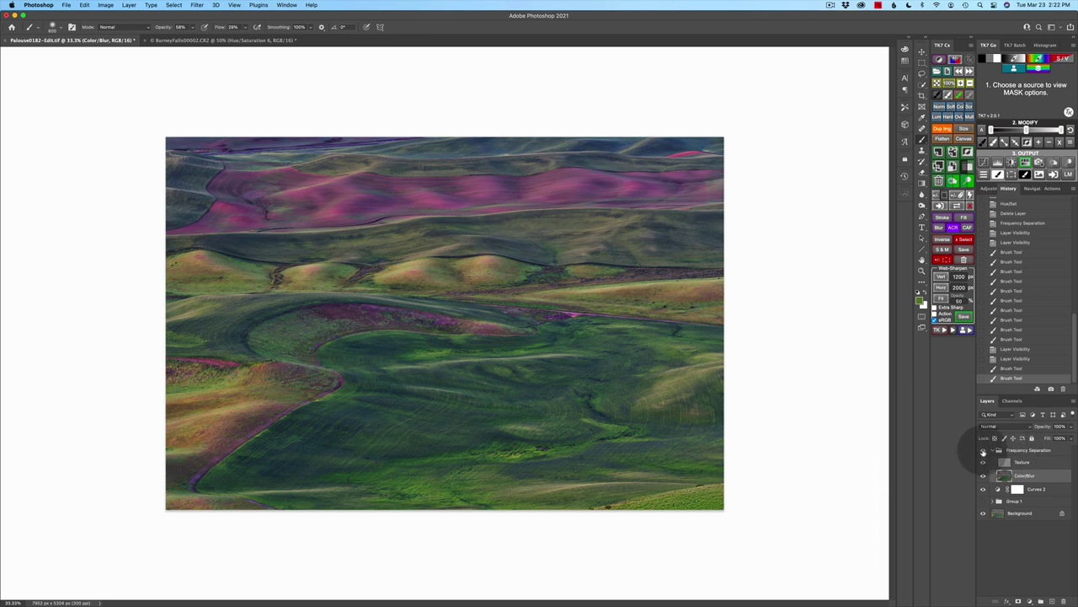
left_click(982, 450)
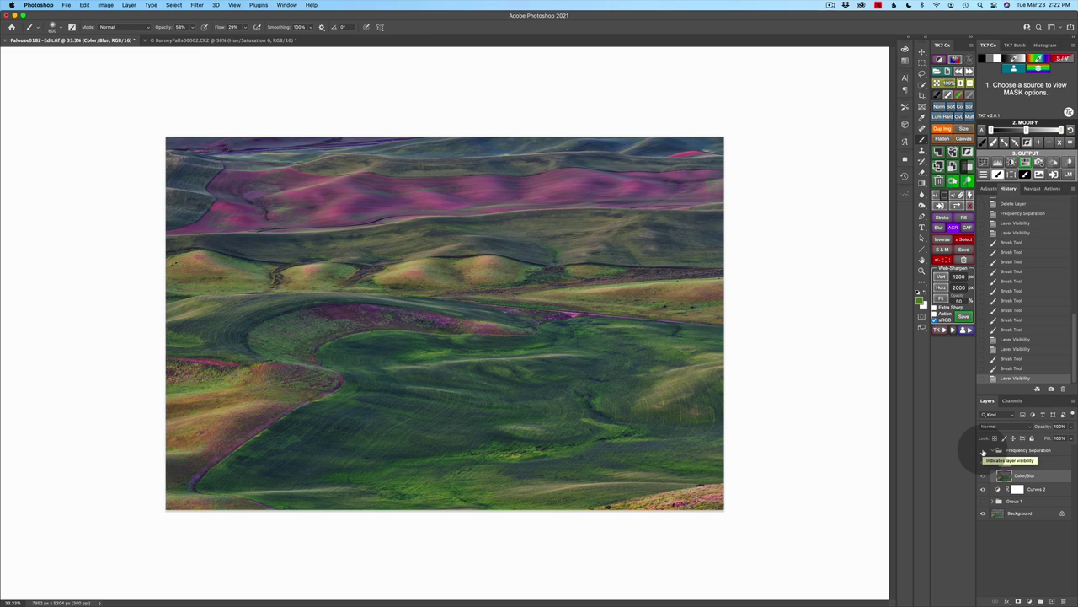
left_click(983, 452)
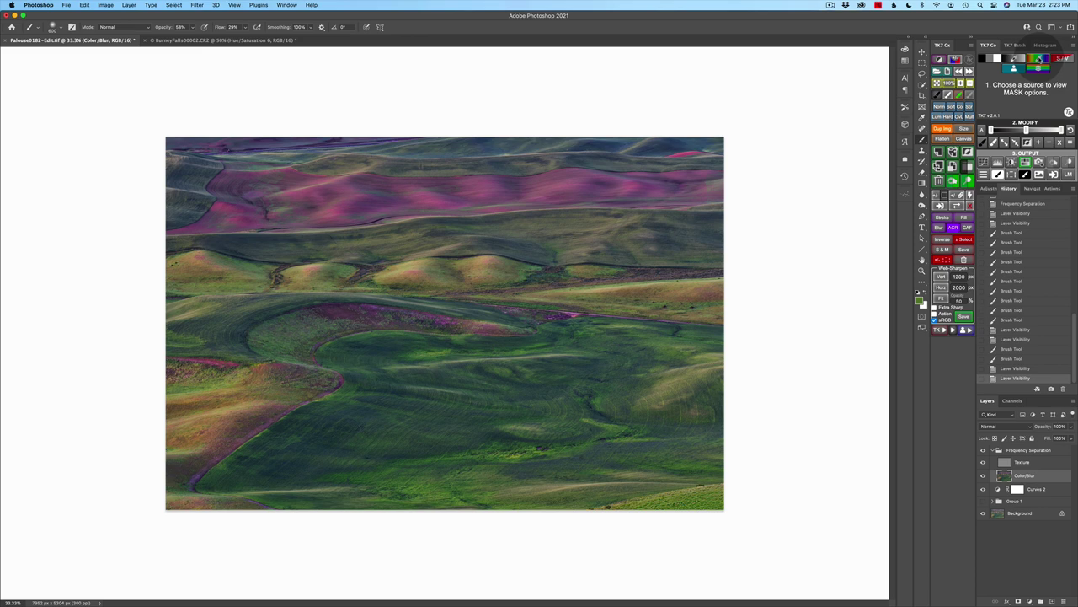
Step: Sample the tan colour of the yellow mound highlights as the foreground colour
left_click(1039, 60)
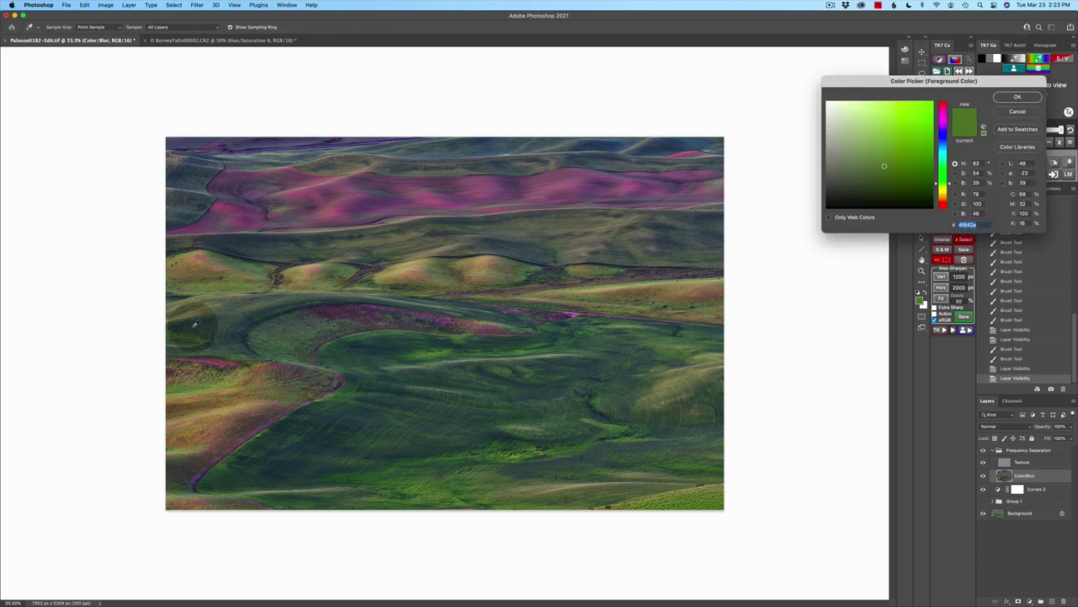
left_click_drag(196, 322, 312, 264)
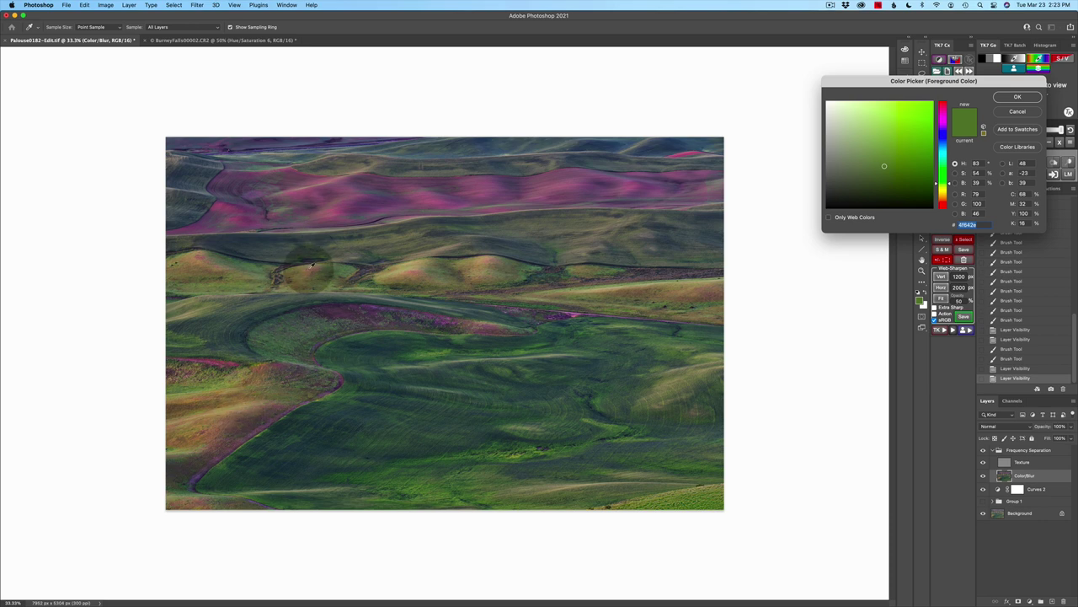
left_click(311, 264)
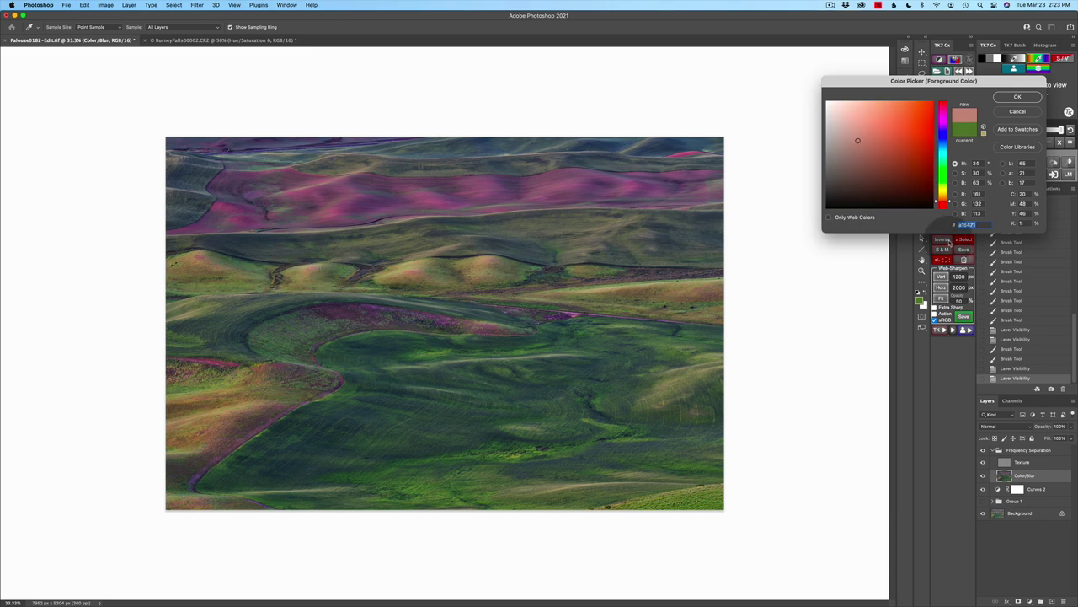
left_click(1019, 97)
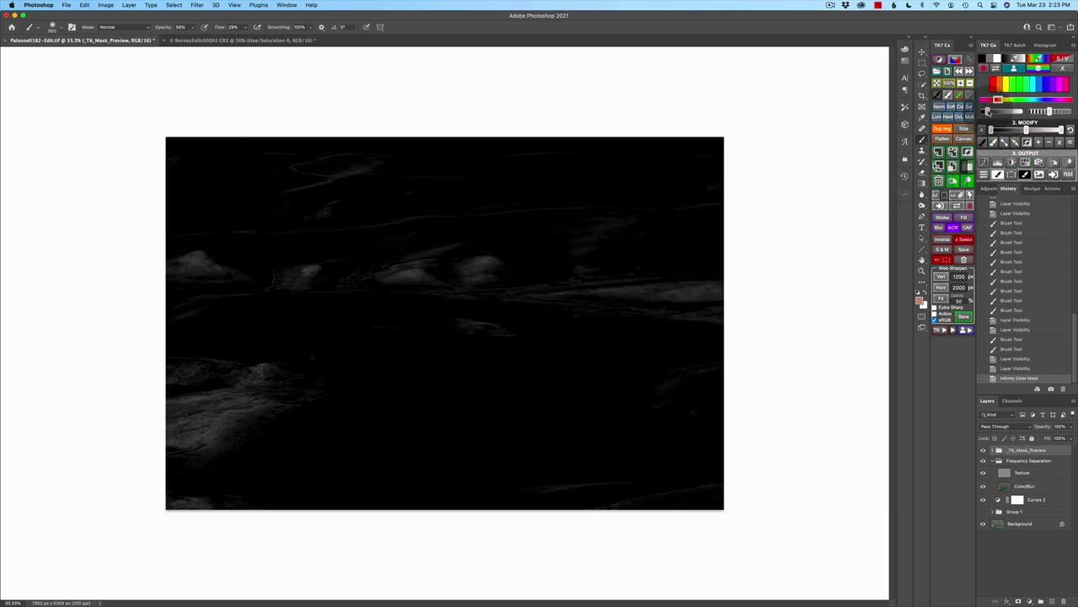
Step: Narrow the TK7 Infinity Color Mask range and output it as a Hue/Saturation adjustment layer
left_click_drag(986, 111, 1017, 112)
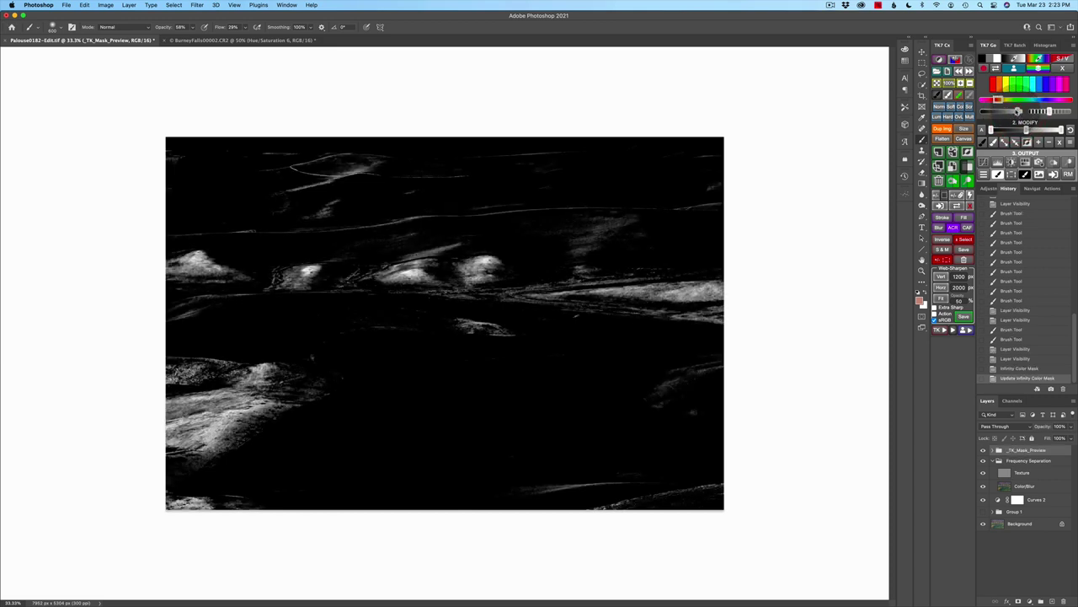
left_click_drag(1017, 112, 1018, 111)
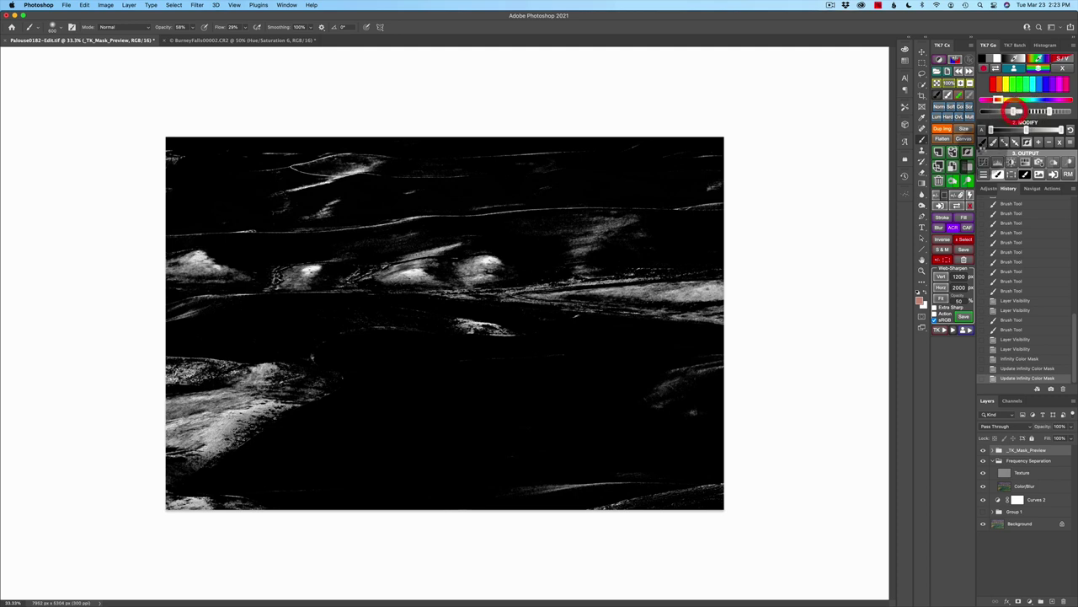
left_click_drag(1017, 112, 1008, 131)
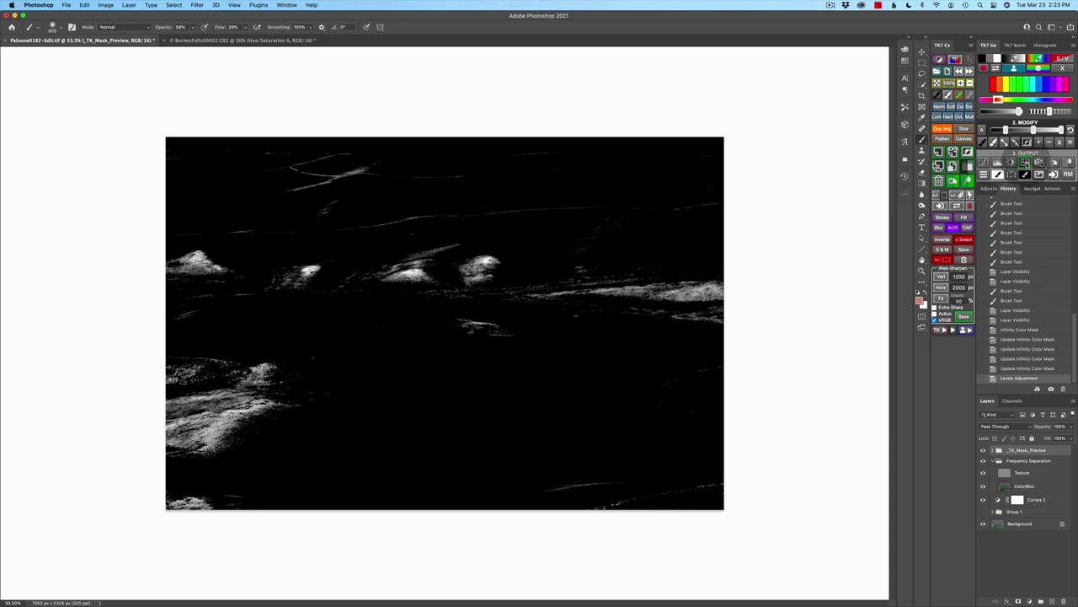
left_click(1027, 162)
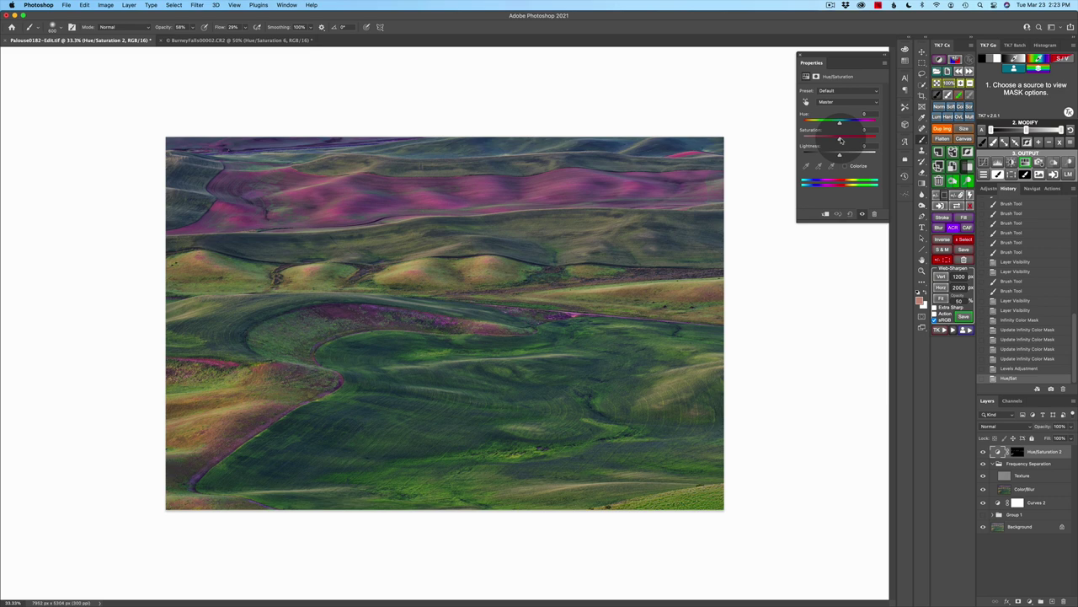
Step: Set saturation to +38, shift hue about +6, darken slightly, and compare with the layer hidden
mouse_move(840, 139)
left_mouse_down()
mouse_move(856, 145)
mouse_move(831, 156)
mouse_move(848, 138)
left_mouse_up()
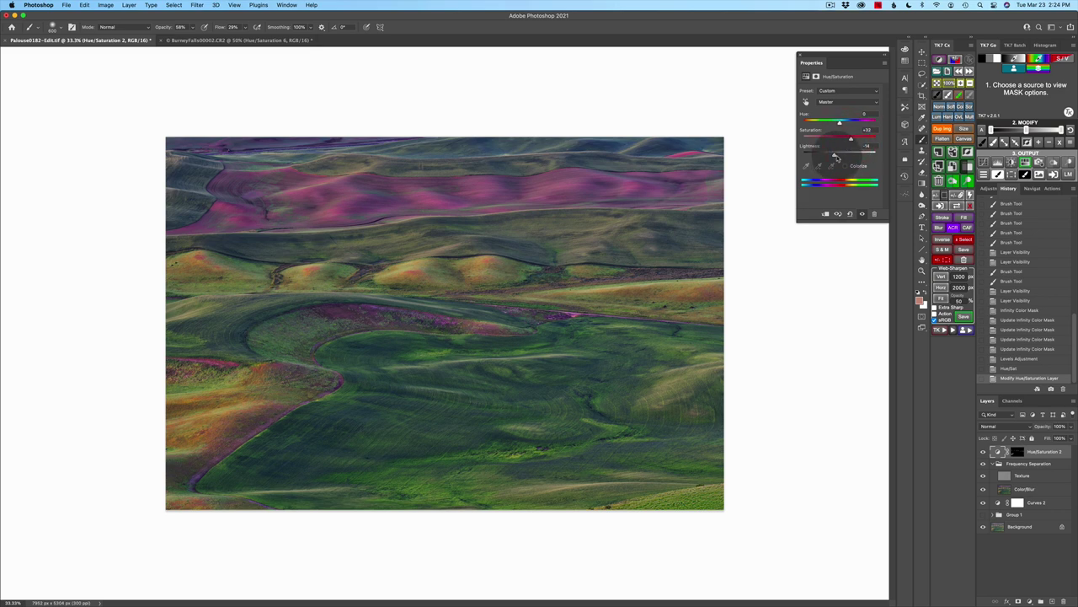
left_click_drag(839, 158, 842, 124)
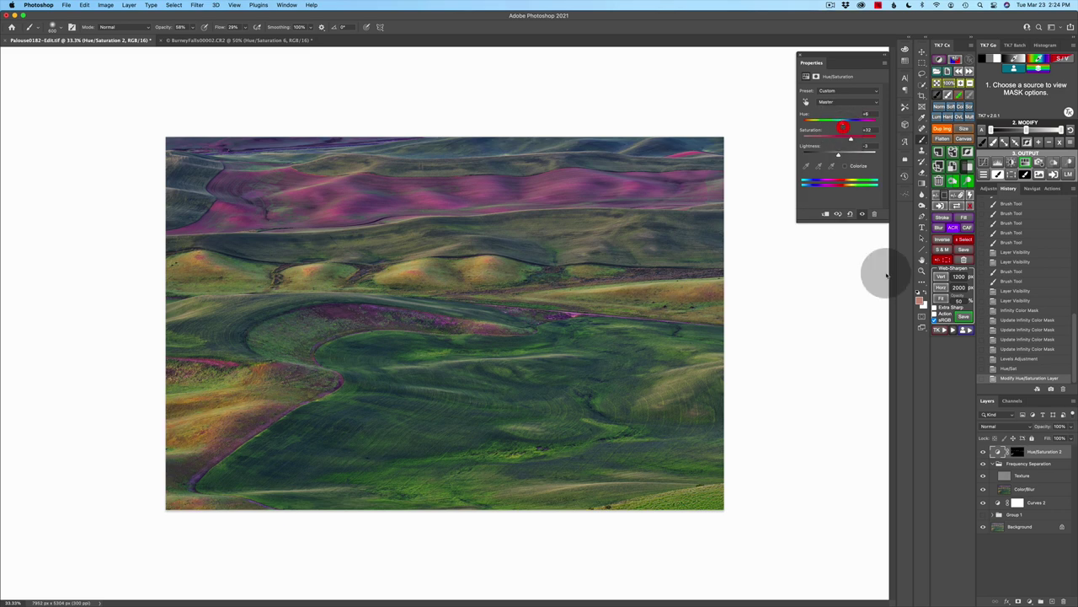
left_click(984, 453)
left_click(983, 453)
left_click(983, 453)
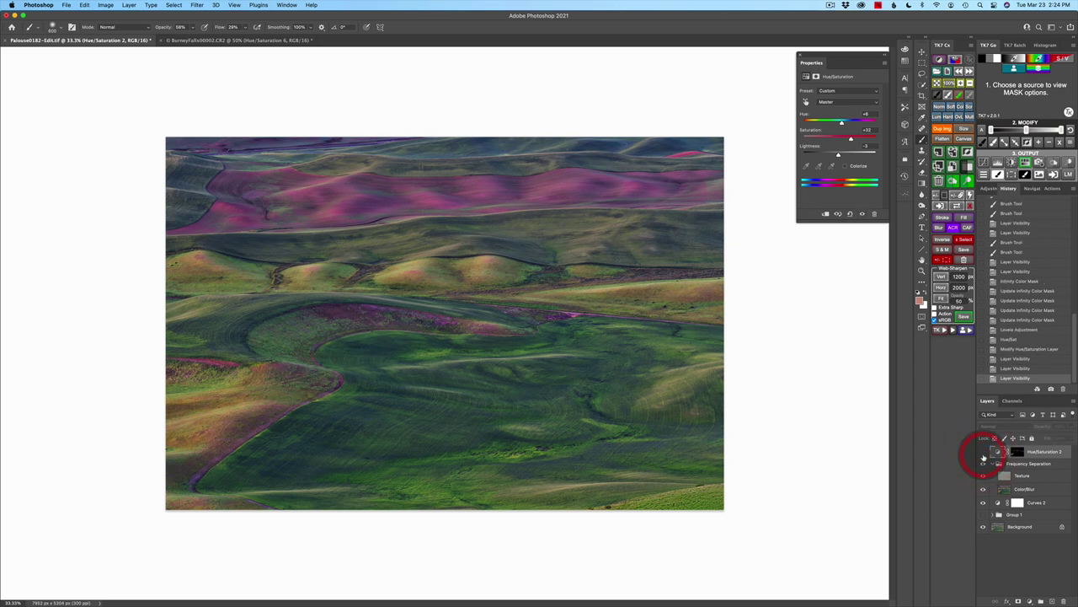
left_click(983, 453)
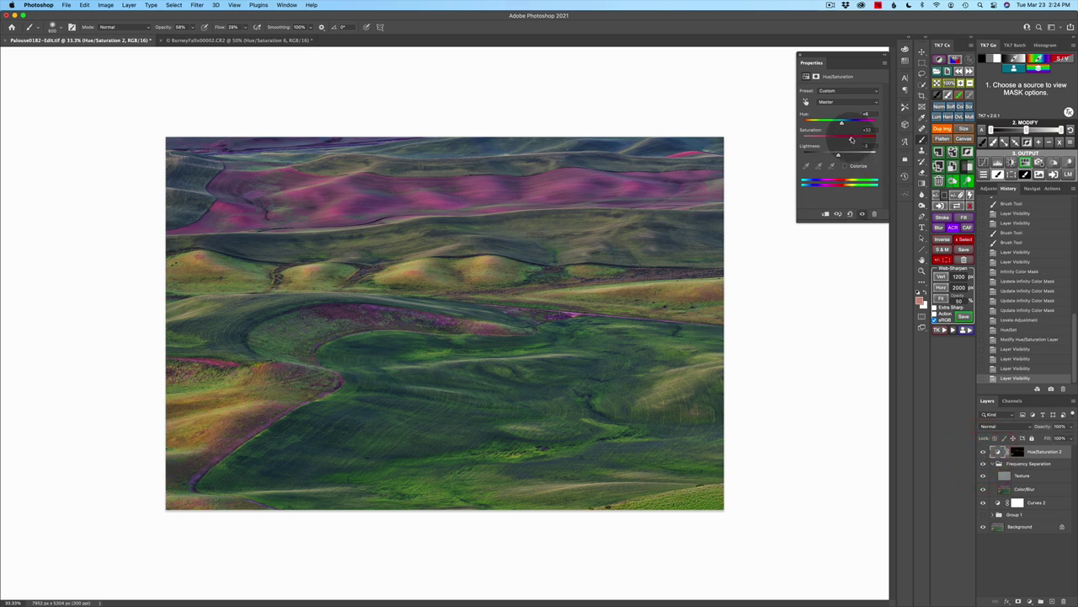
left_click_drag(851, 139, 853, 138)
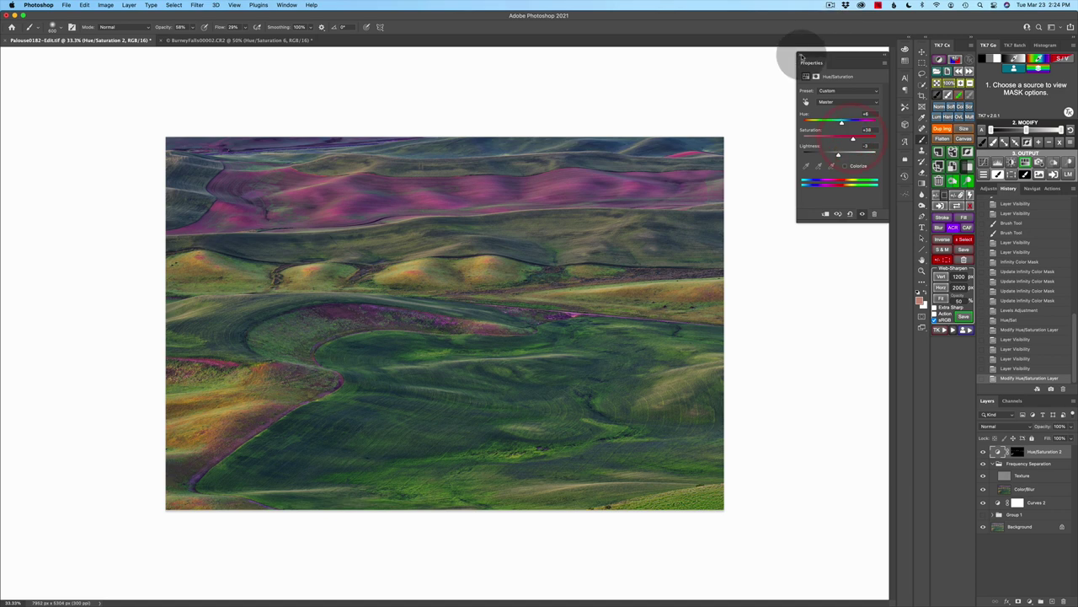
Step: Close the Hue/Saturation properties and select Vignette in the TK7 actions list
left_click(801, 56)
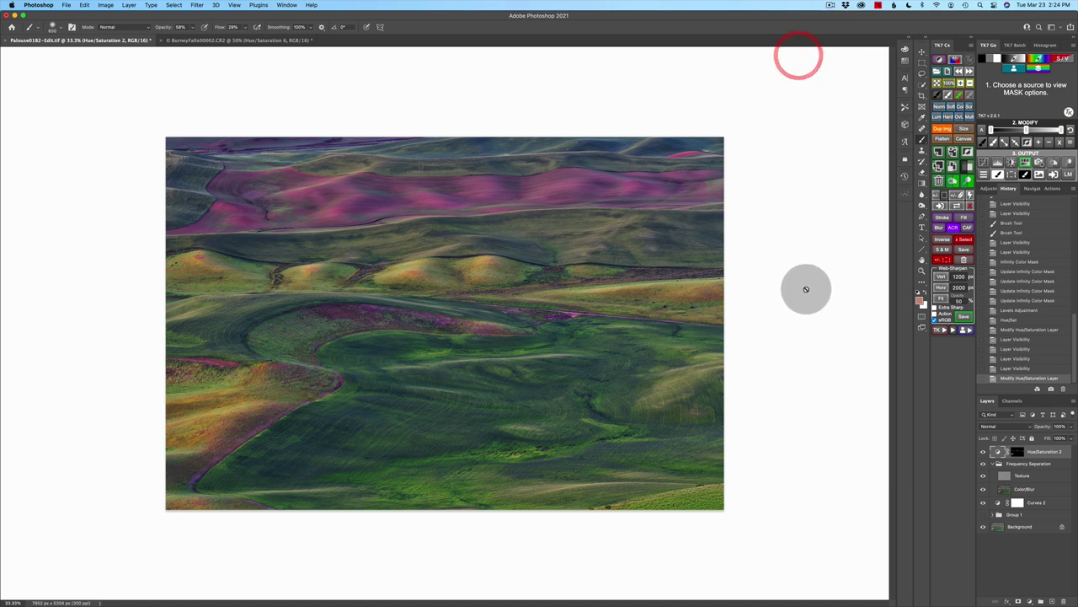
left_click(937, 330)
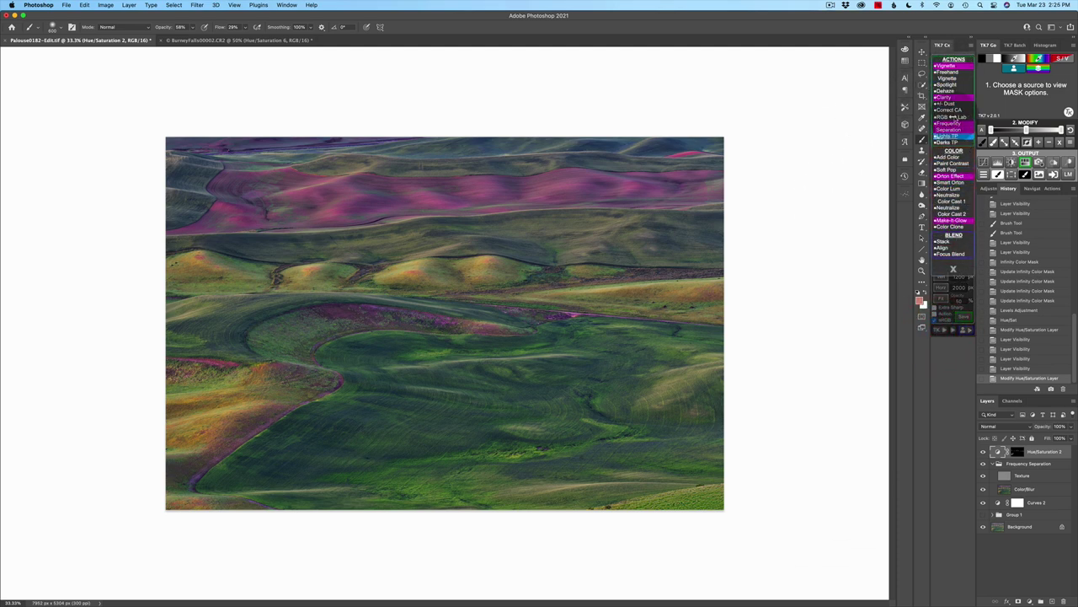
left_click(953, 66)
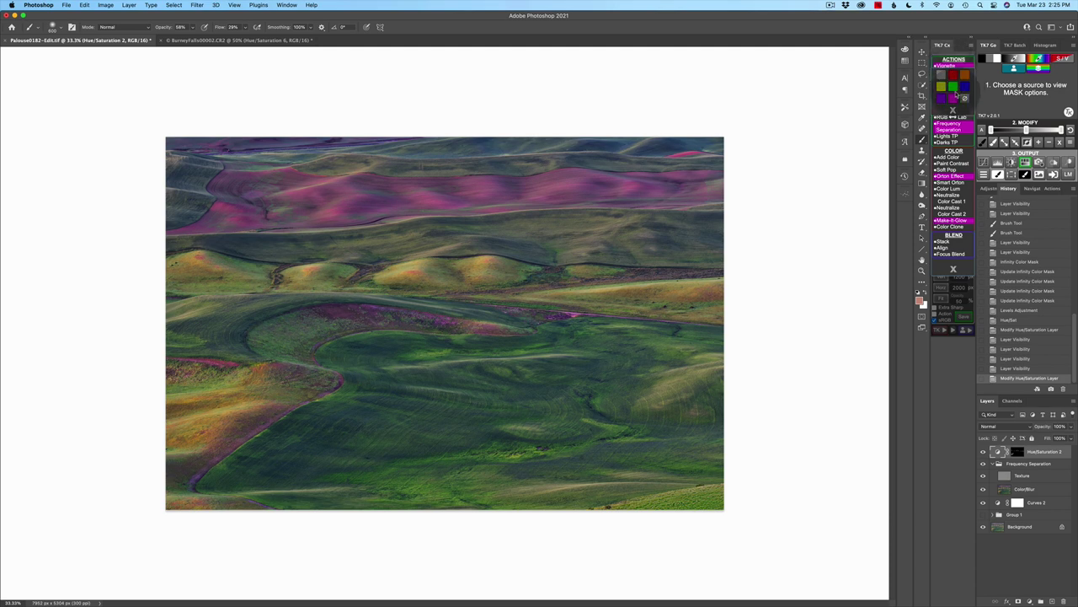
left_click(953, 100)
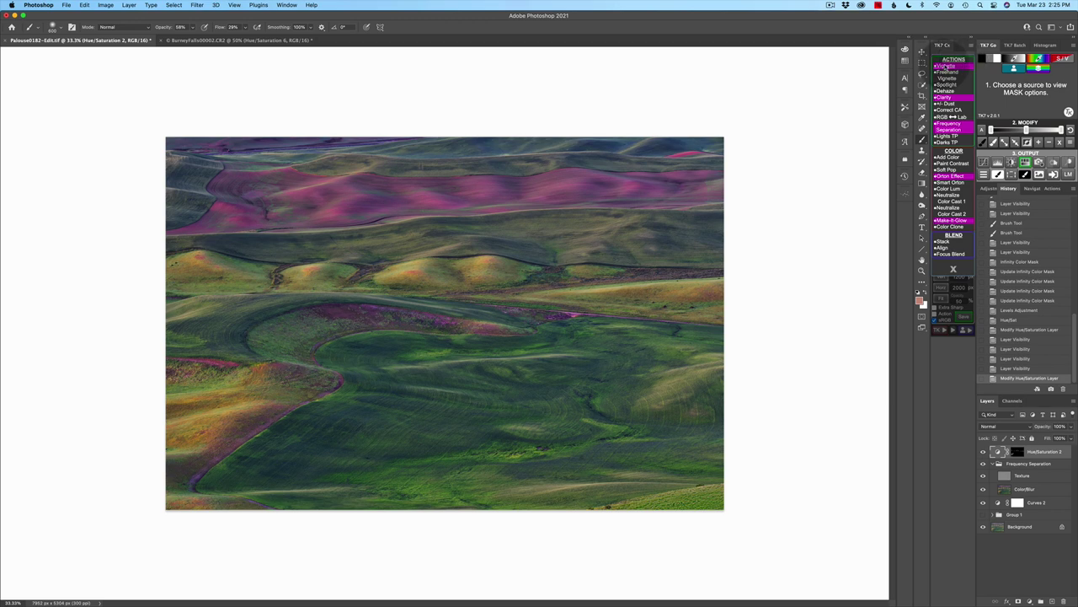
Step: Run the TK7 Vignette action with its Gaussian Blur, check the mask, and set opacity near 57%
left_click(945, 65)
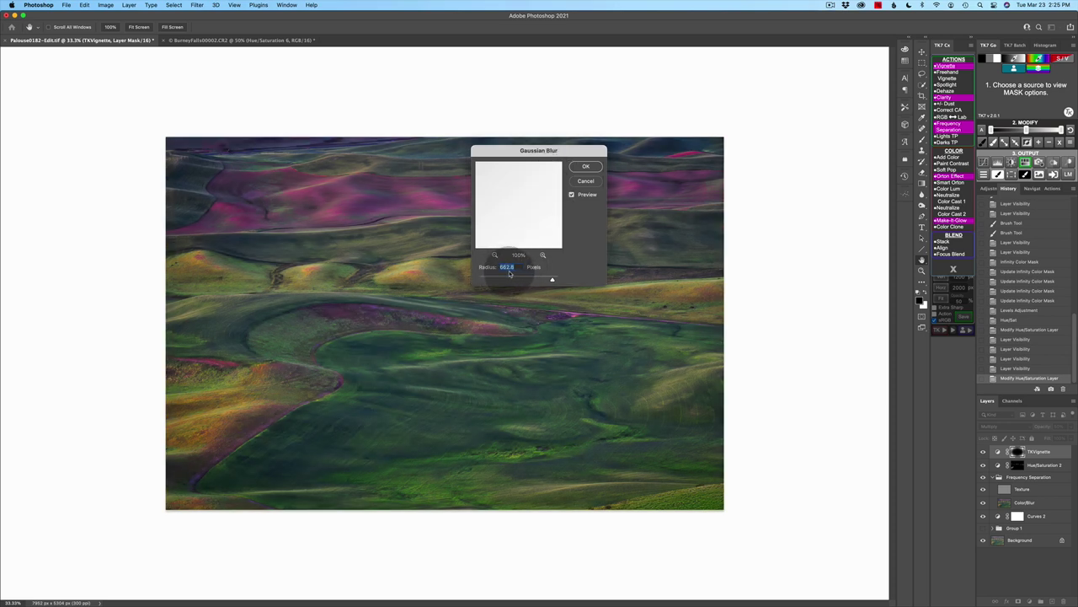
left_click(586, 166)
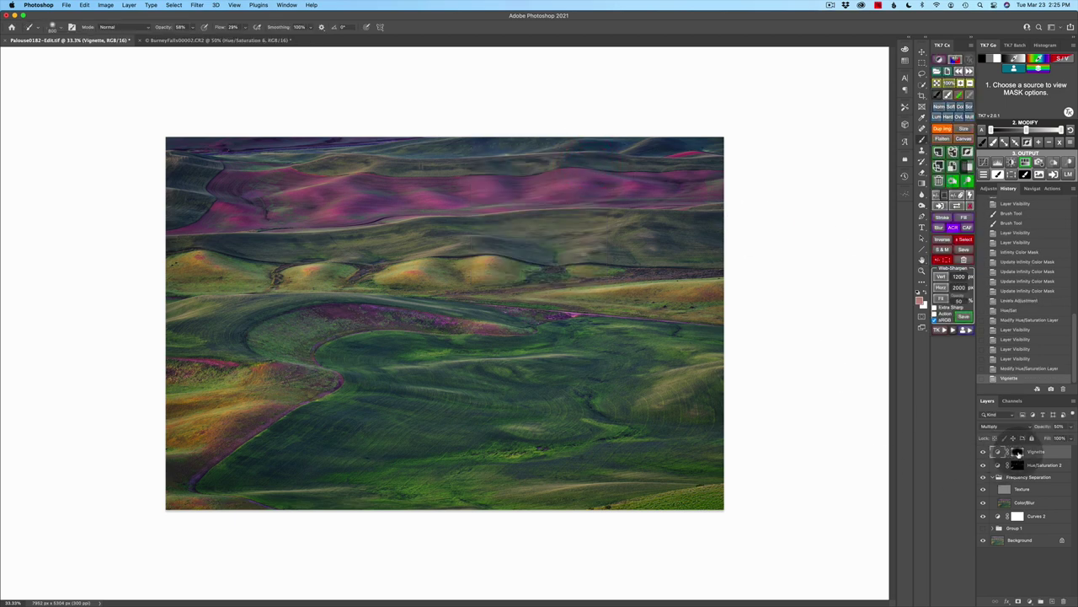
left_click(1017, 452, "alt")
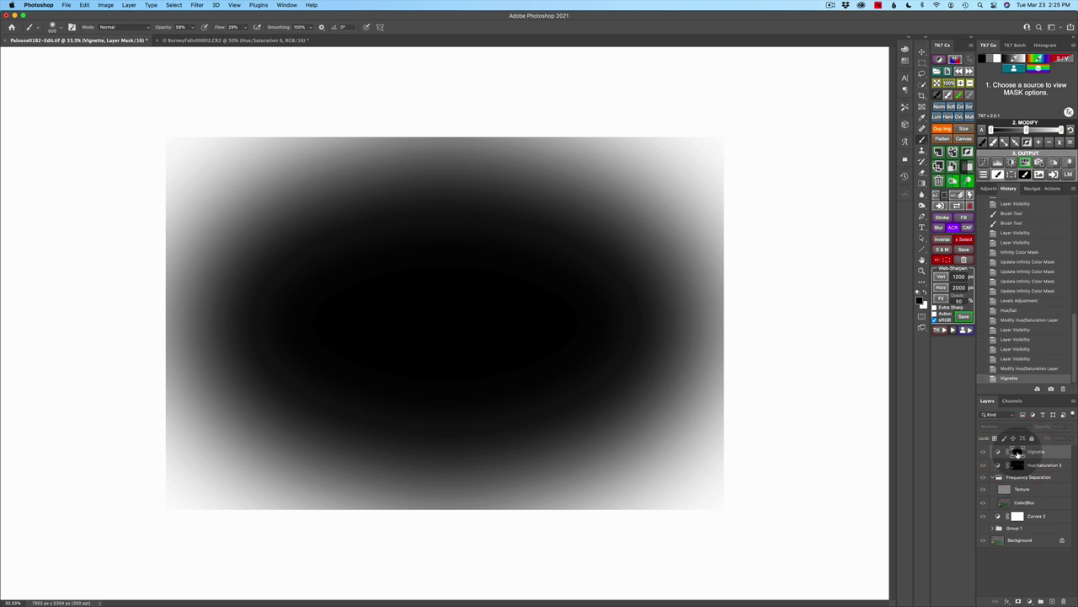
left_click(1017, 452, "alt")
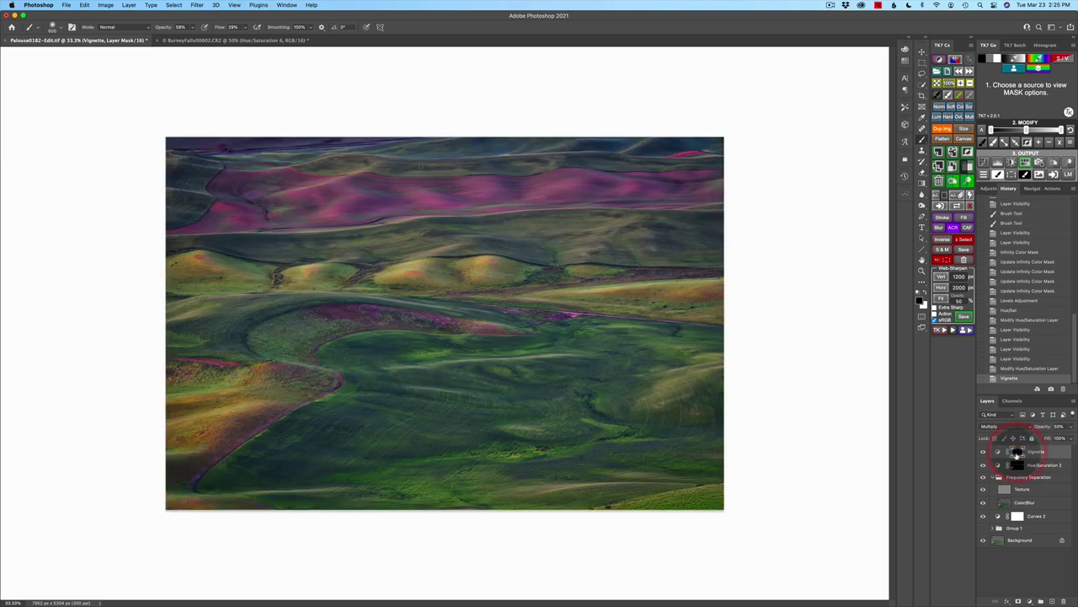
left_click(1067, 432)
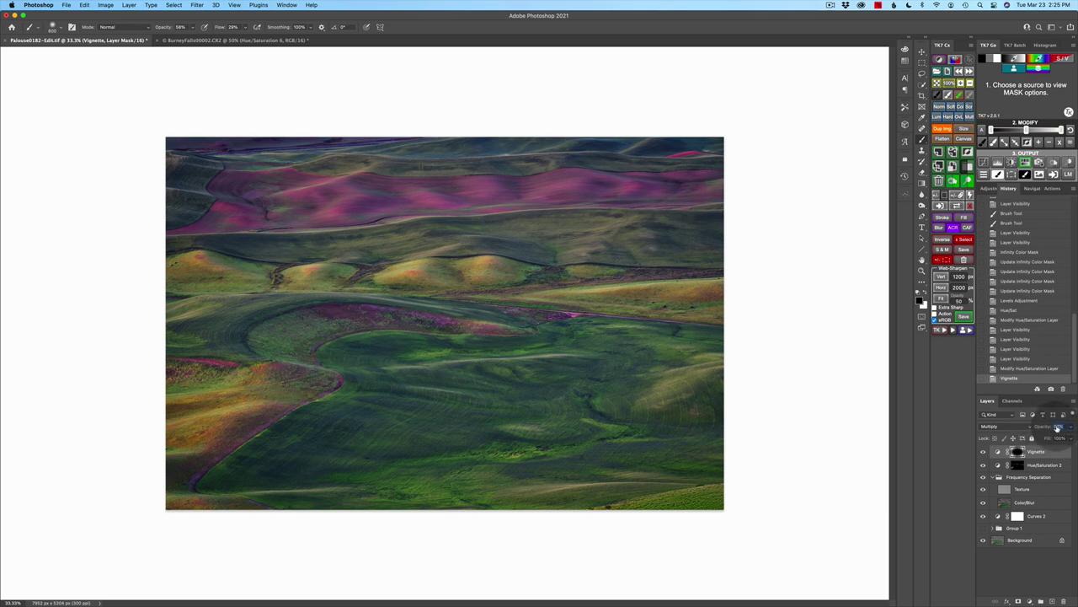
left_click_drag(1043, 429, 1014, 449)
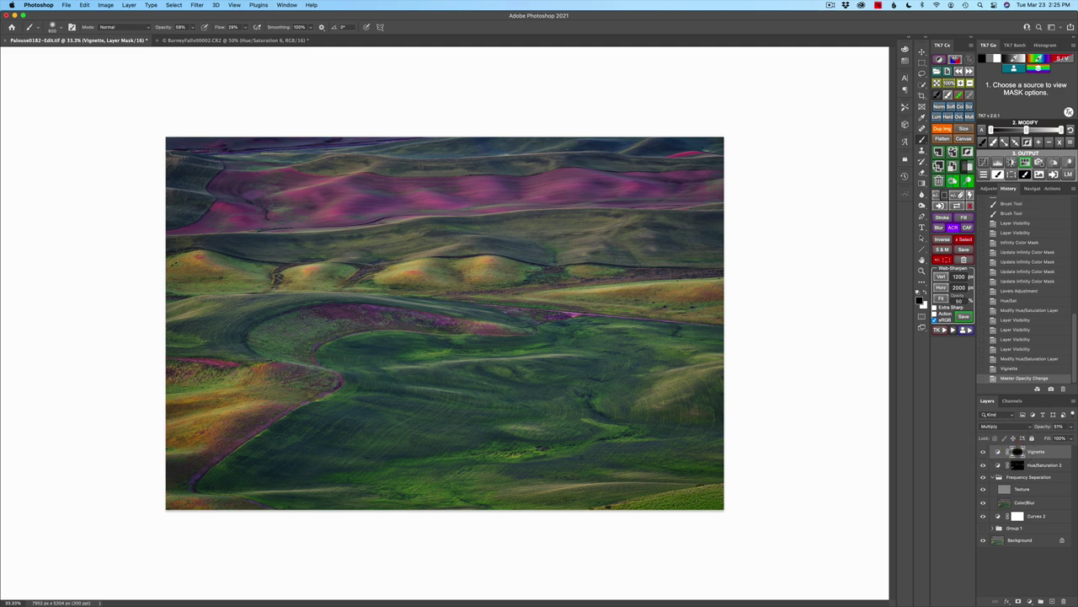
left_click(982, 543, "alt")
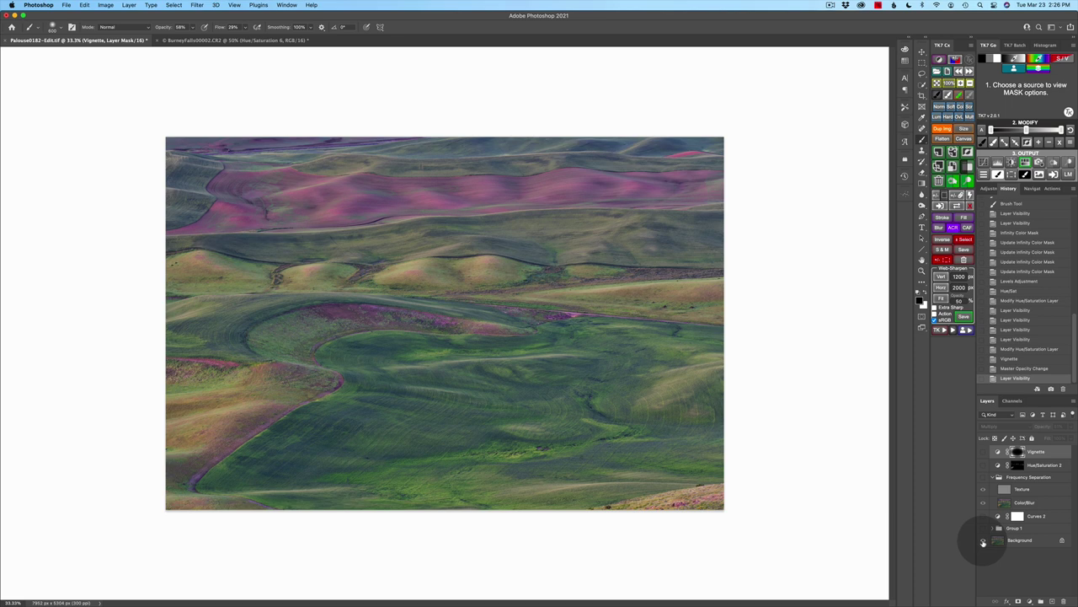
left_click(983, 541, "alt")
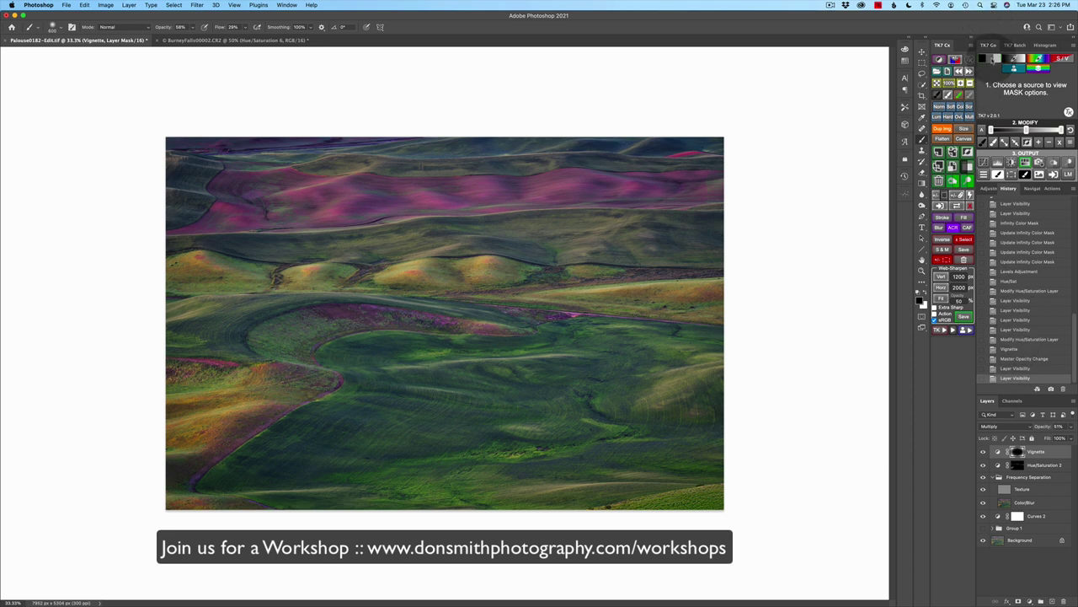
left_click(984, 58)
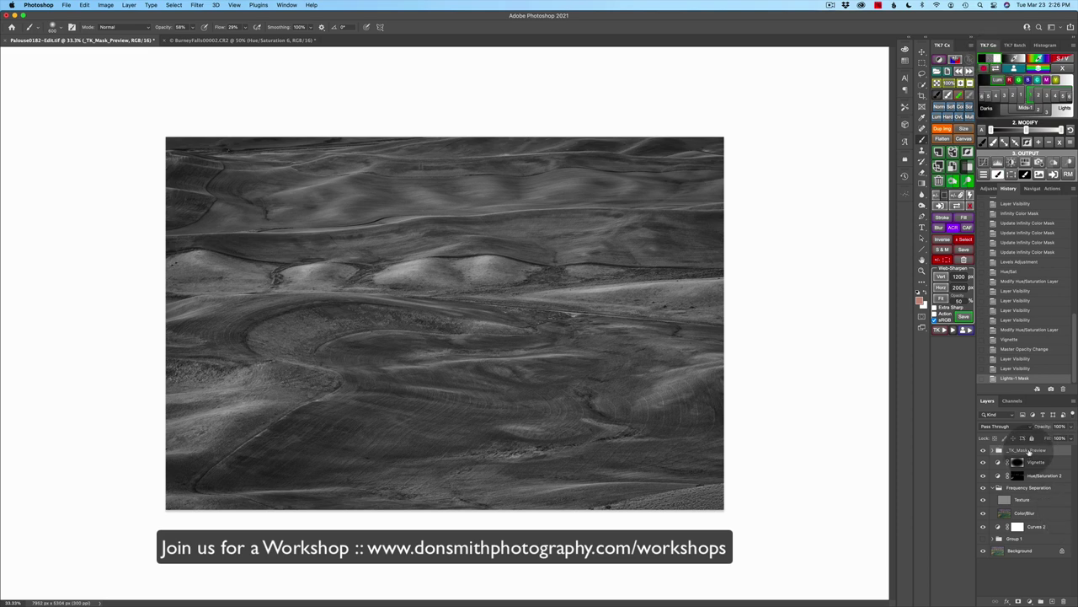
left_click_drag(1030, 462, 1063, 601)
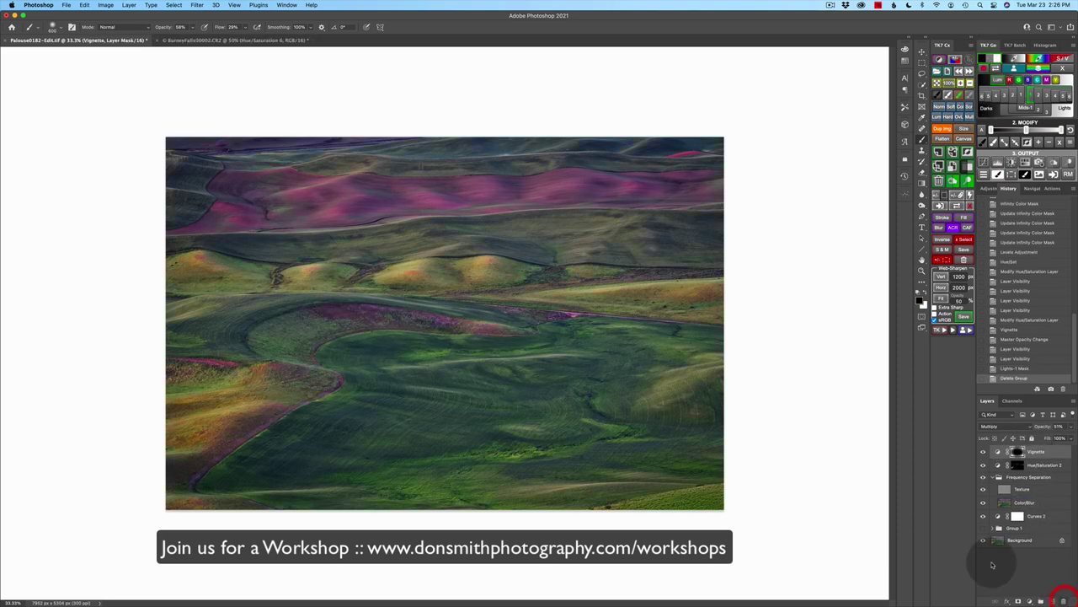